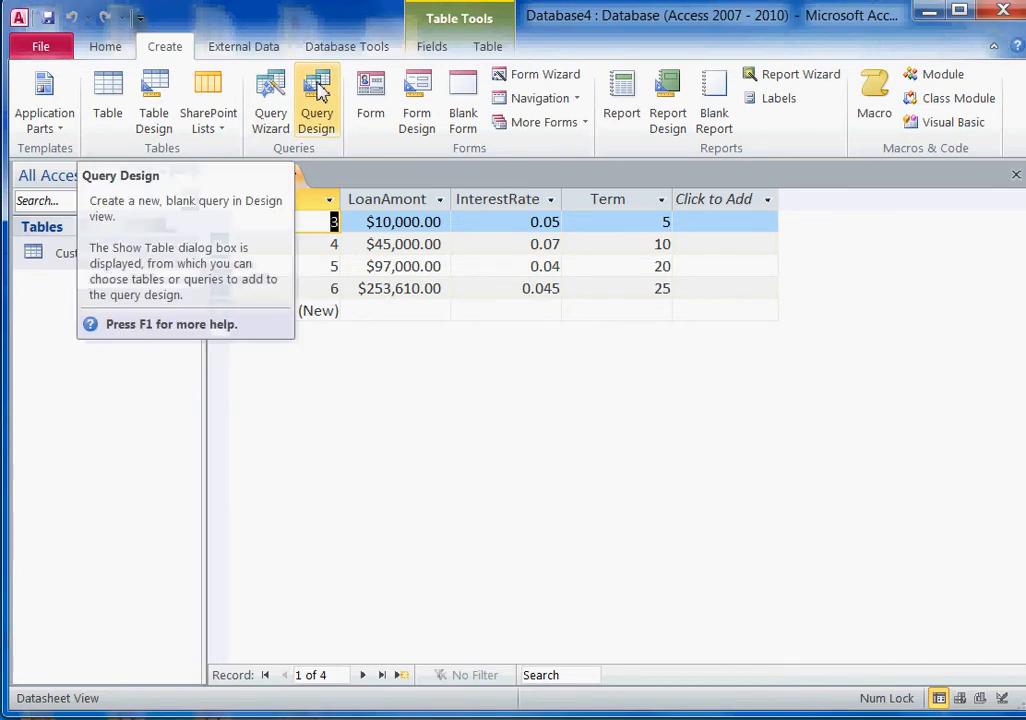
- Create a new query in Design view and add the Customer table to it
left_click(318, 90)
left_click_drag(492, 545, 625, 160)
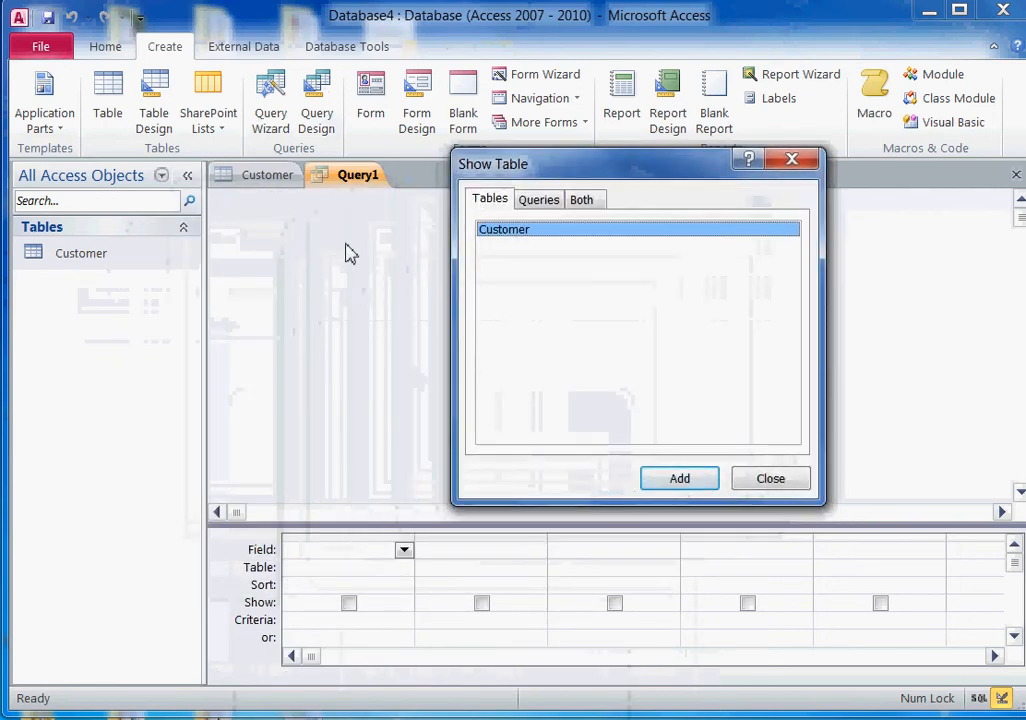
left_click(689, 481)
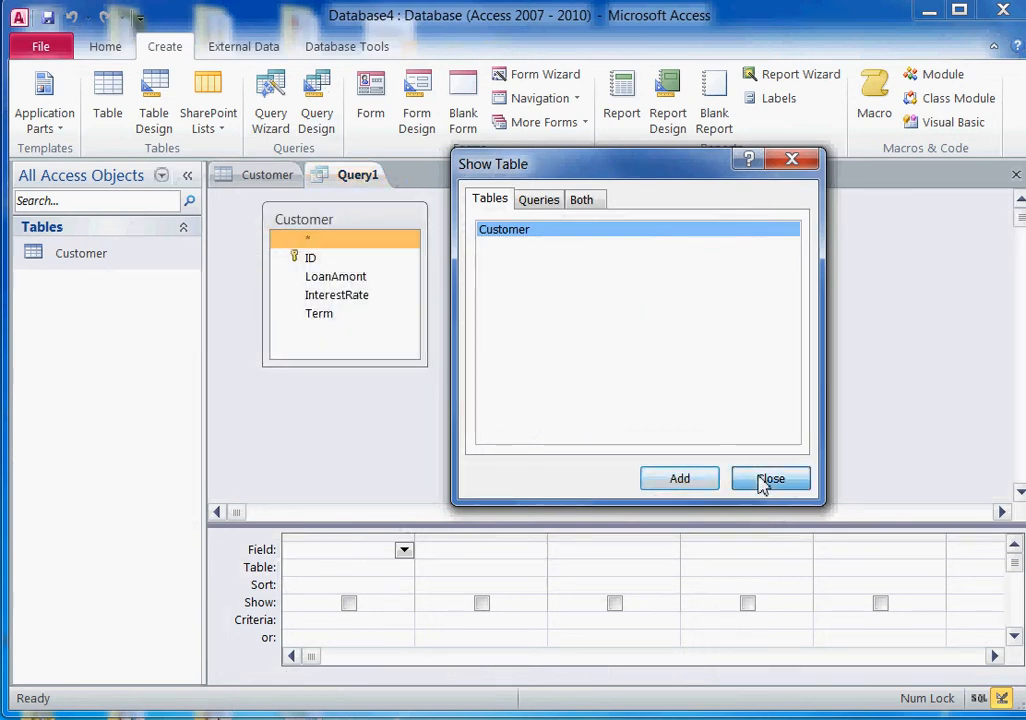
left_click(763, 482)
- Add the ID, LoanAmont, InterestRate and Term fields to the first four columns of the query grid
left_click(403, 550)
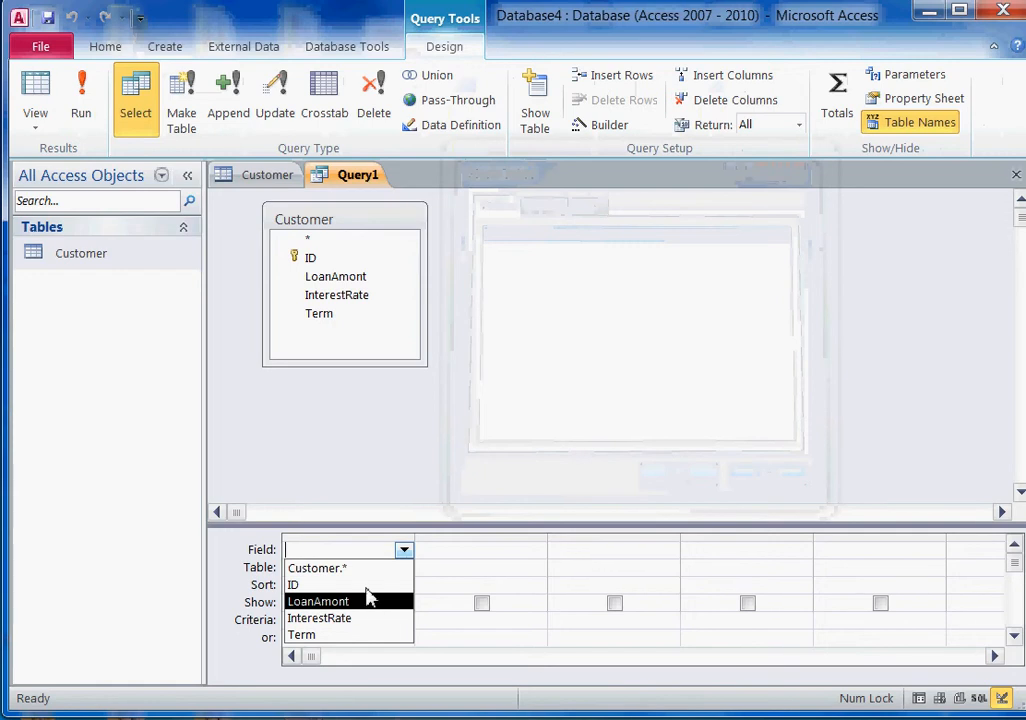
left_click(372, 585)
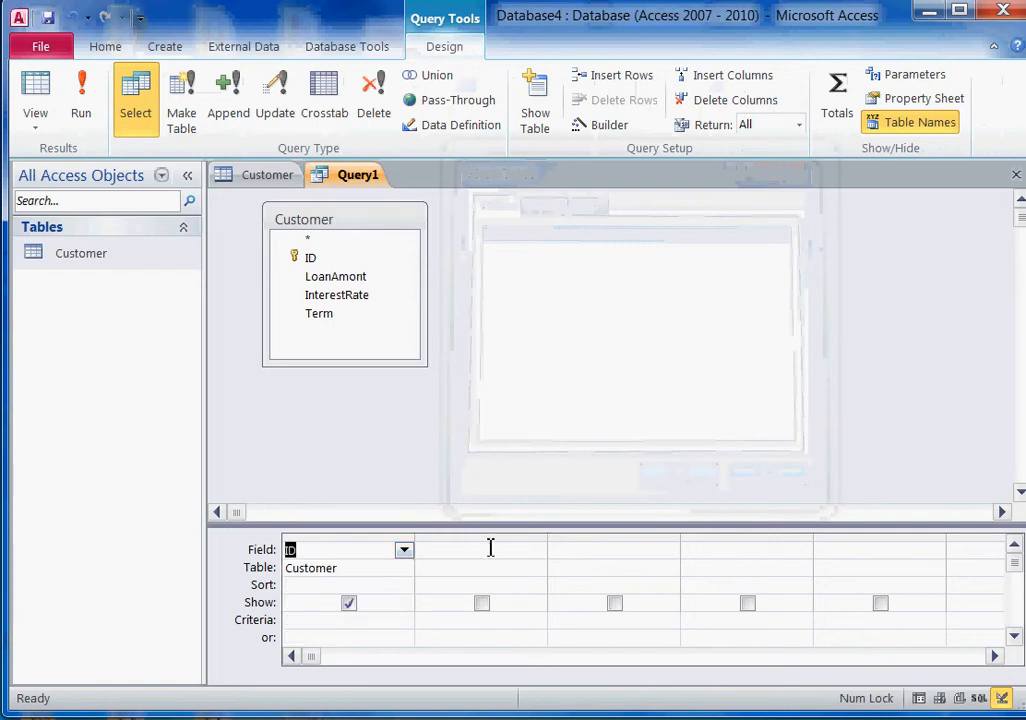
left_click(490, 549)
left_click(538, 551)
left_click(531, 601)
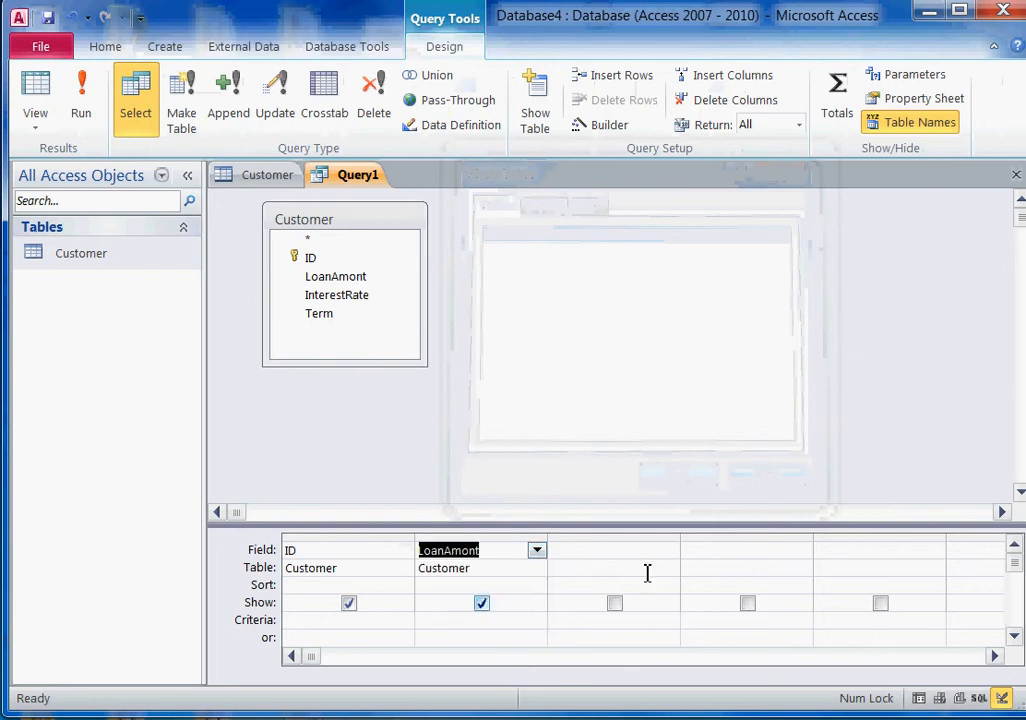
left_click(668, 550)
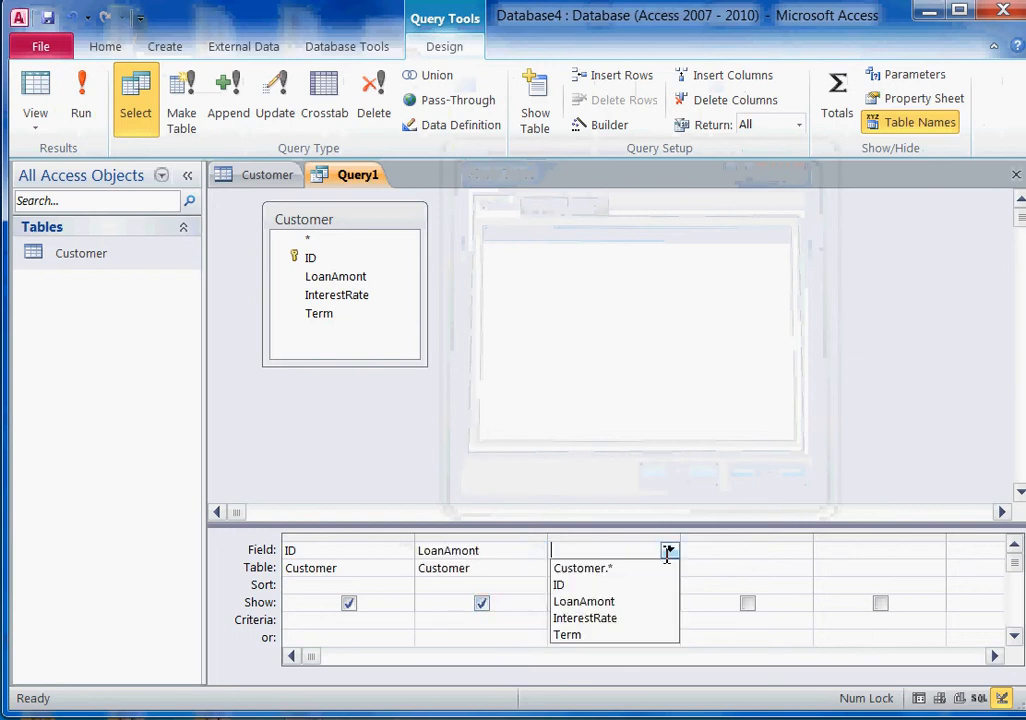
left_click(610, 621)
left_click(768, 557)
left_click(803, 551)
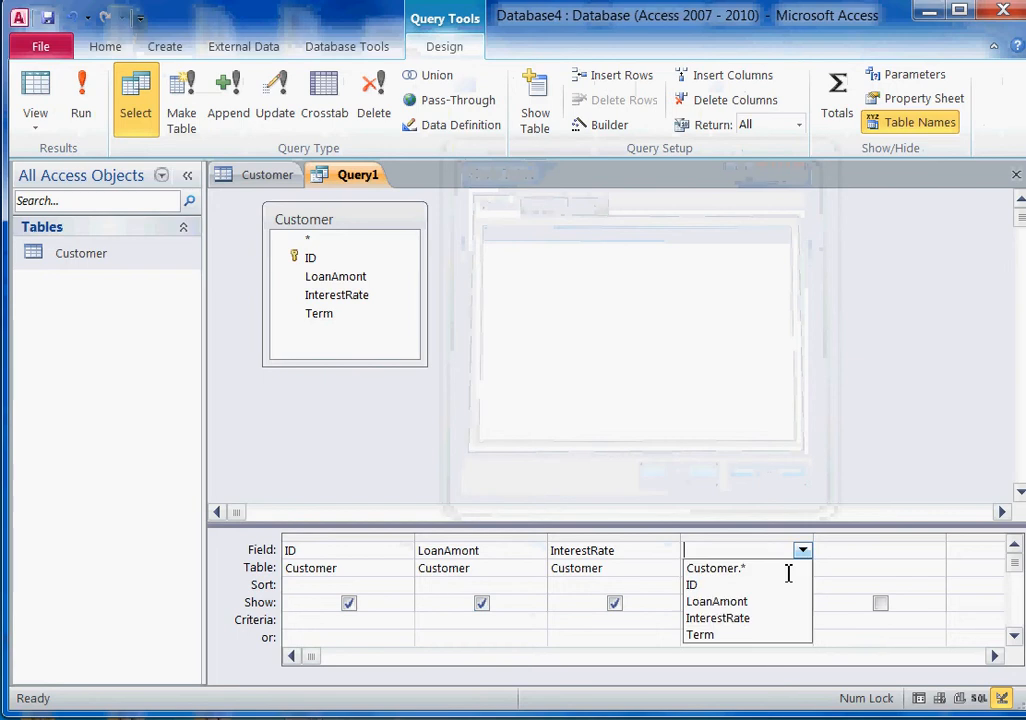
left_click(757, 637)
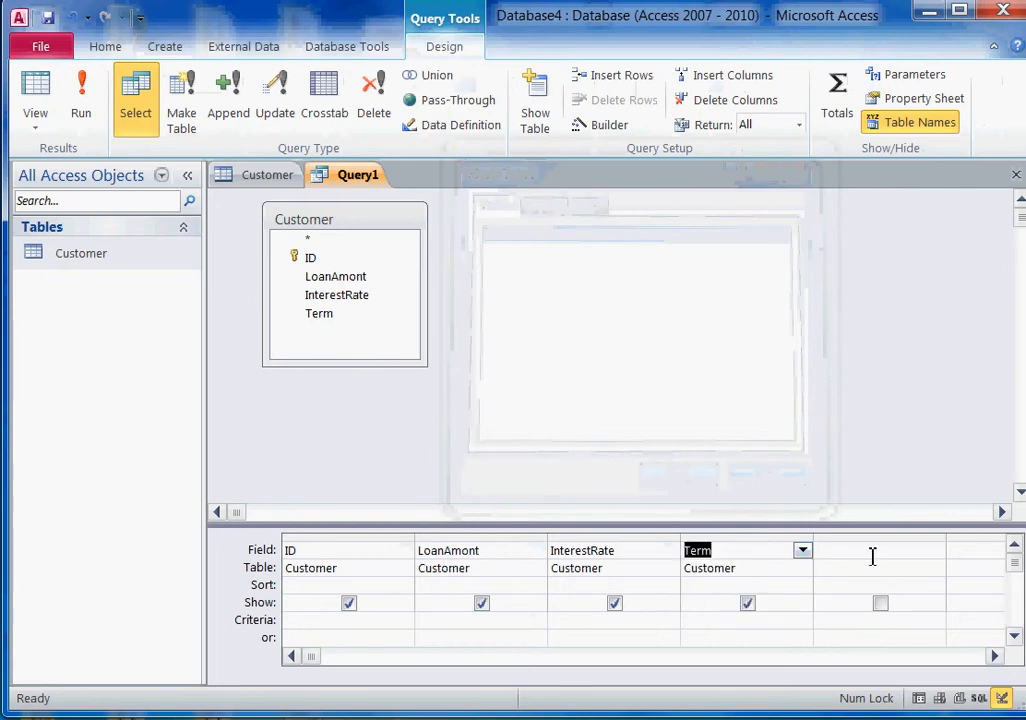
- Open the Expression Builder for the empty Field cell in the fifth column of the query grid
left_click(868, 551)
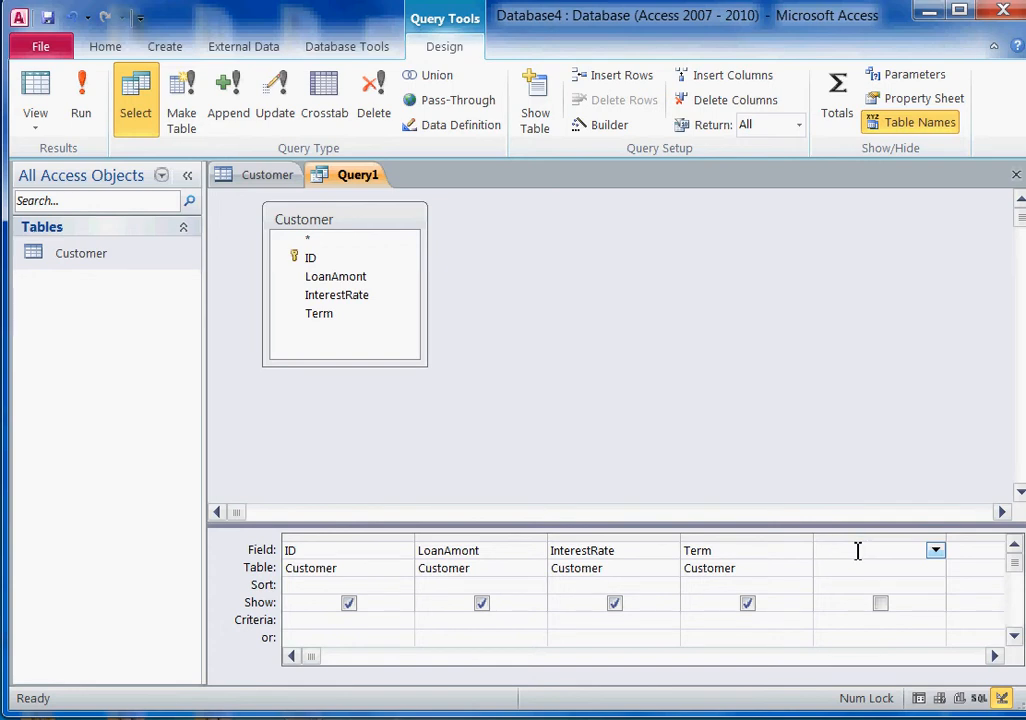
right_click(857, 551)
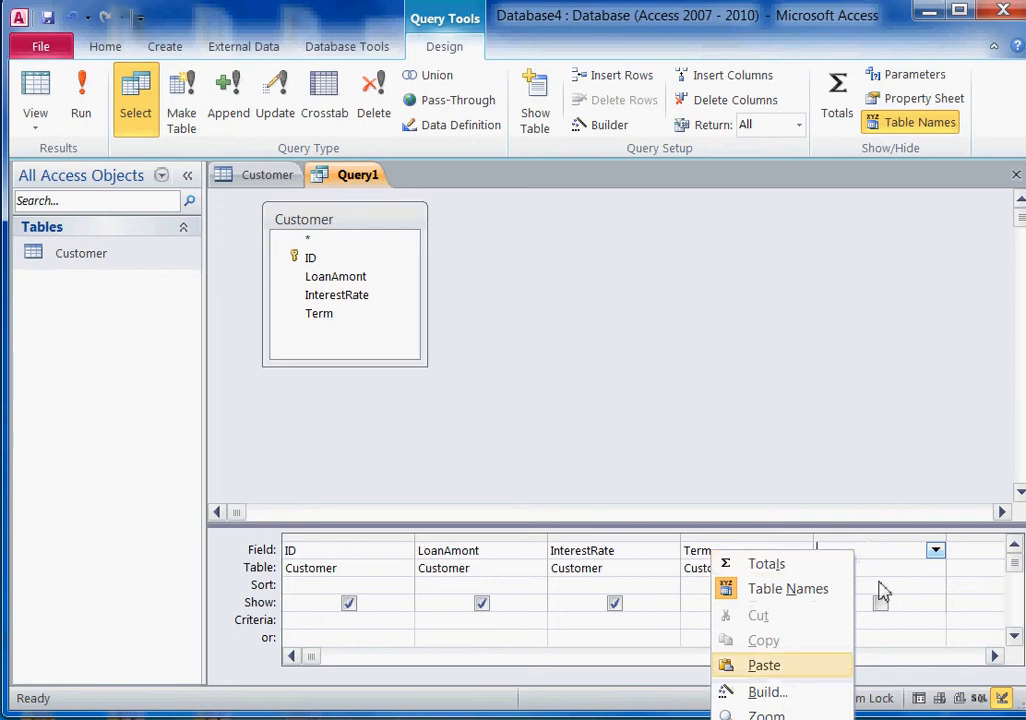
left_click(900, 551)
right_click(900, 550)
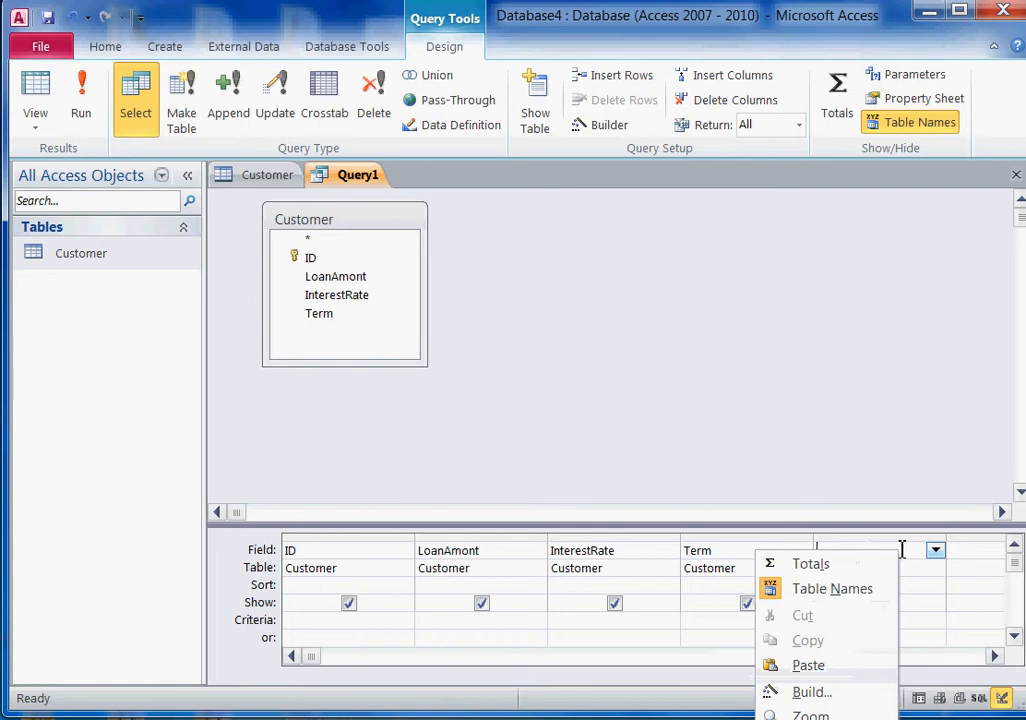
left_click(810, 692)
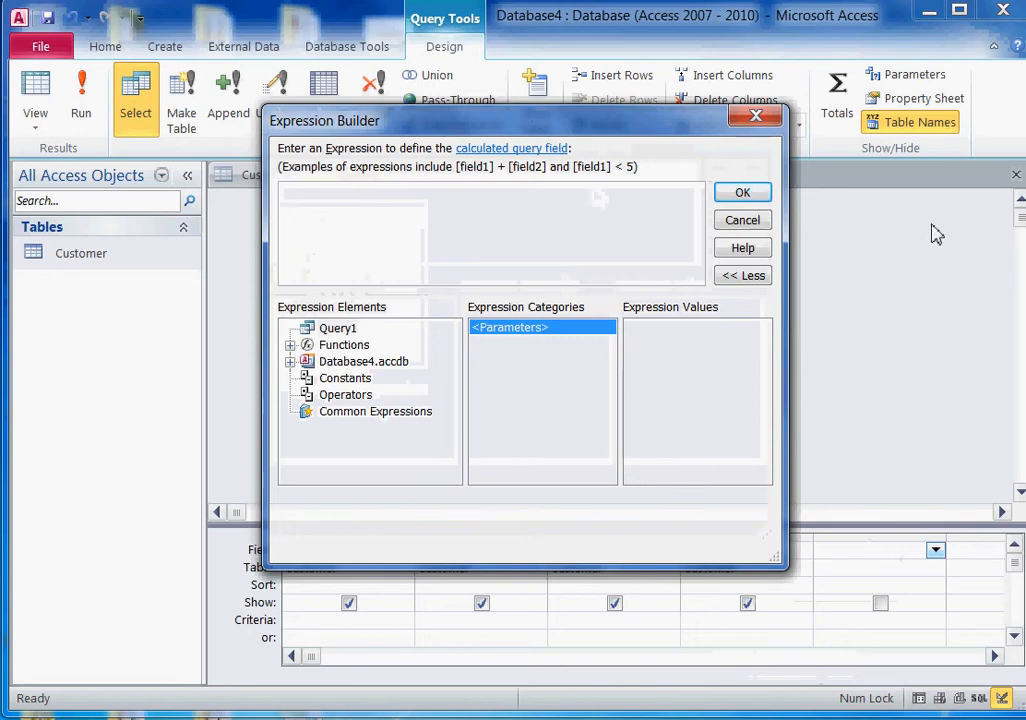
type("=")
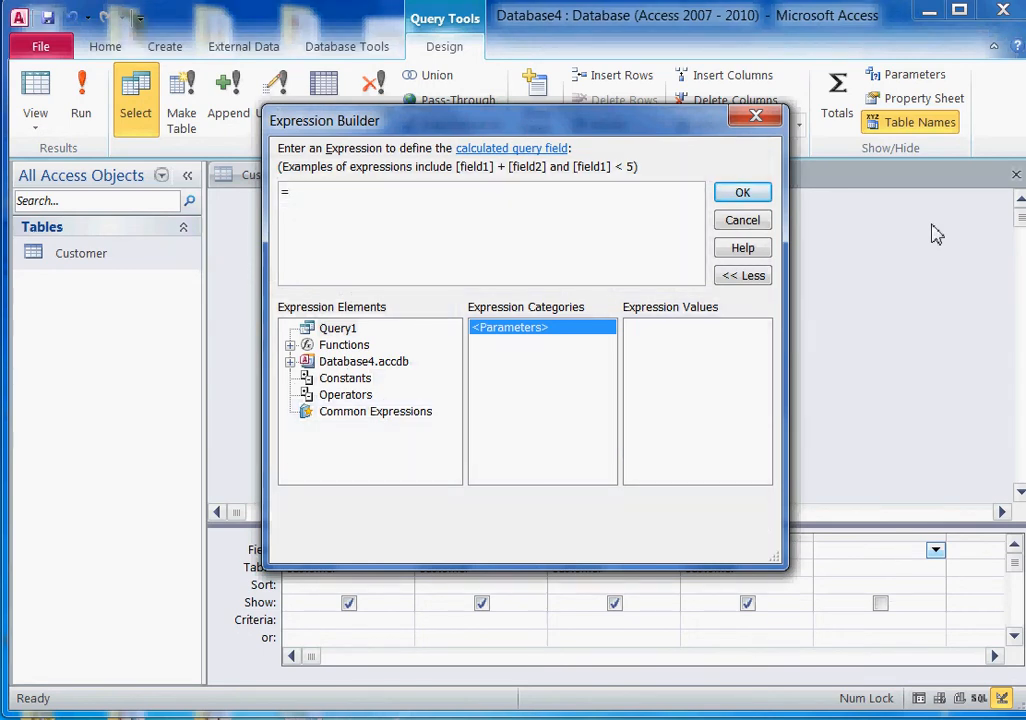
key("BackSpace")
type("=")
key("BackSpace")
- Begin the expression with the field name "Monthly Payment:" followed by "pmt([", and move the dialog clear of the query's field columns
type("Month")
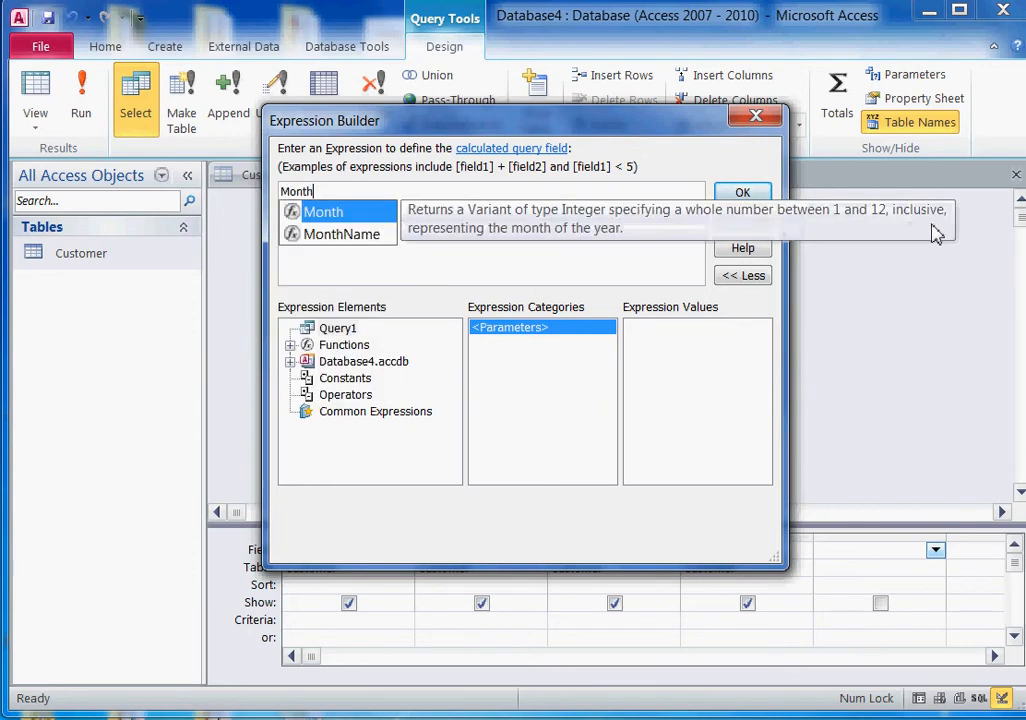
type("ly Payment")
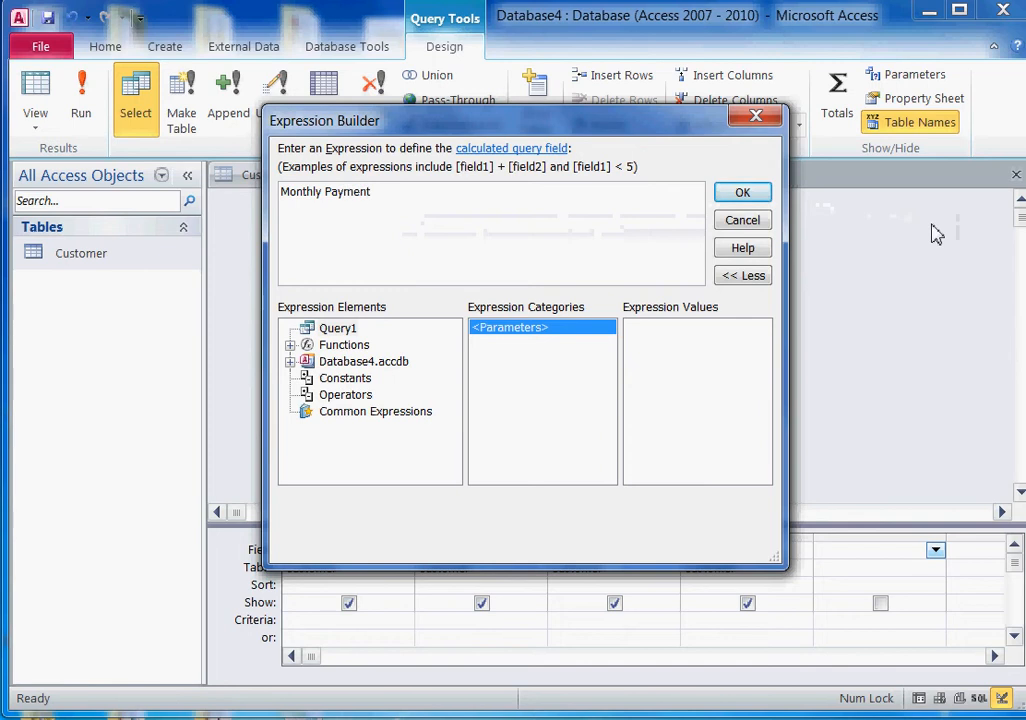
type(": p")
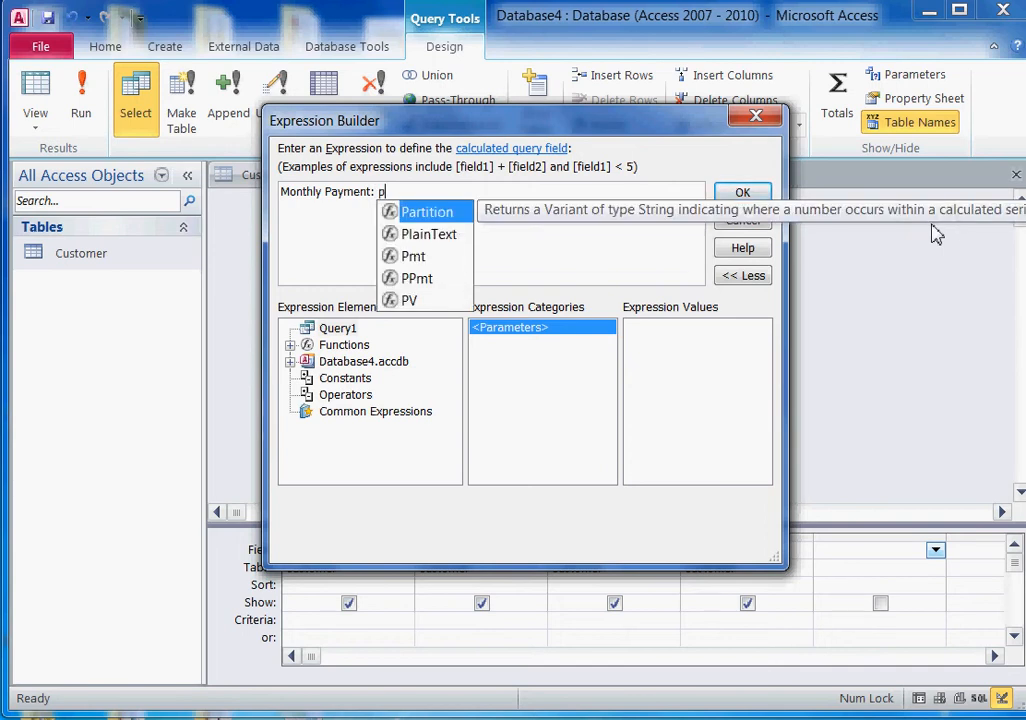
type("mt")
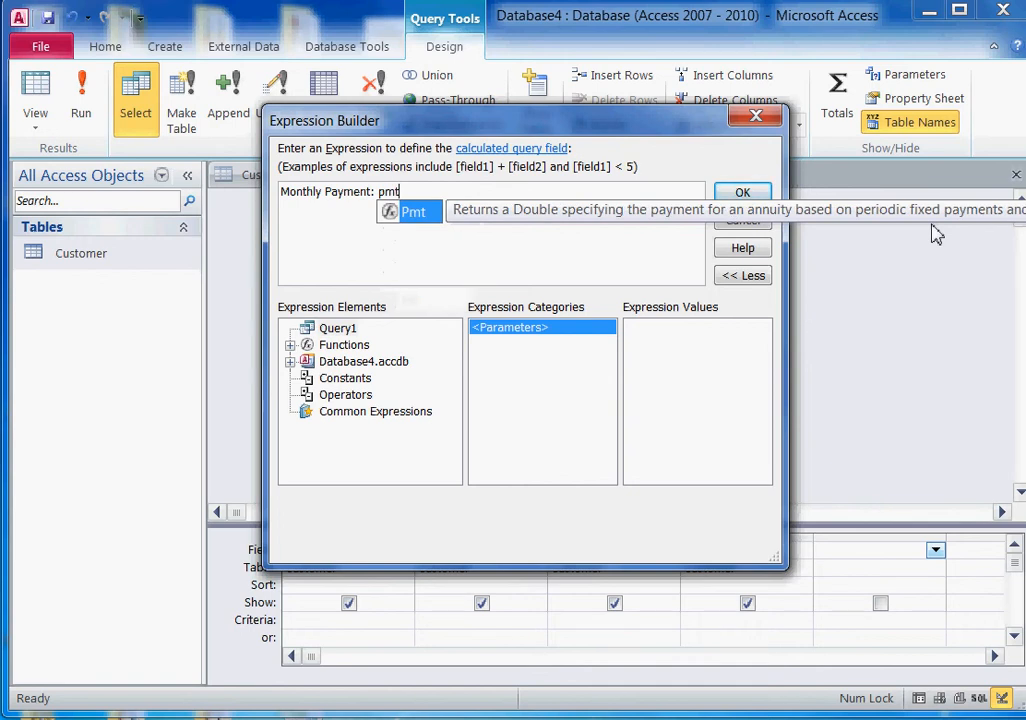
type("(")
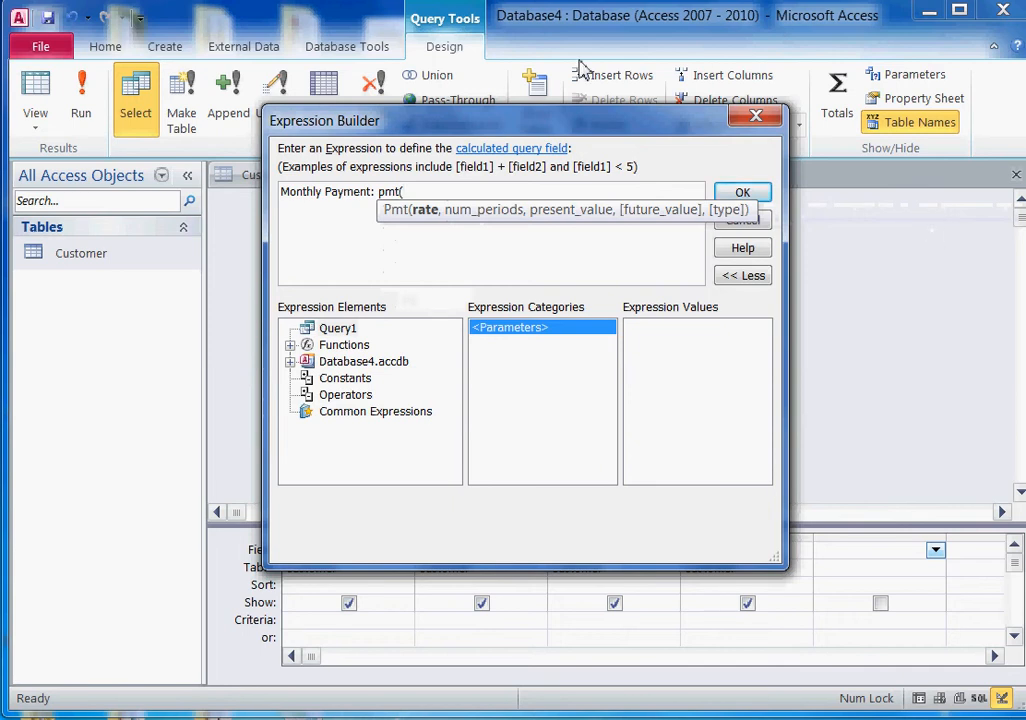
left_click_drag(575, 116, 695, 80)
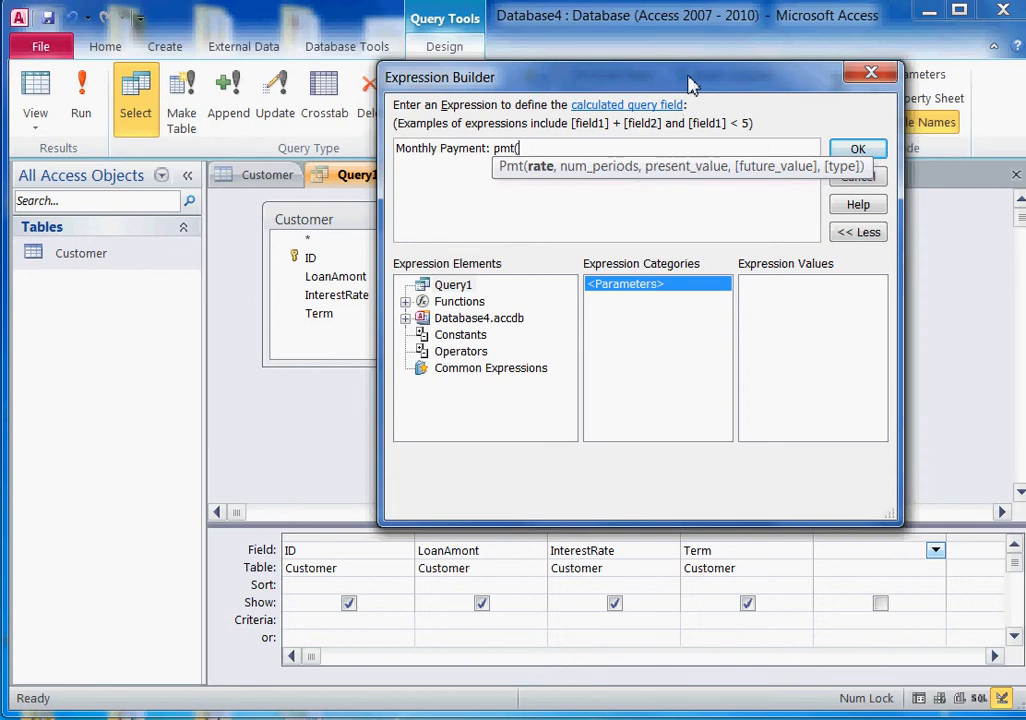
type("[")
type("loa")
type("n")
key("BackSpace")
key("BackSpace")
key("BackSpace")
key("BackSpace")
- Complete the pmt function's rate argument as [Customer].[InterestRate]/12, ending it with a comma
type("cus")
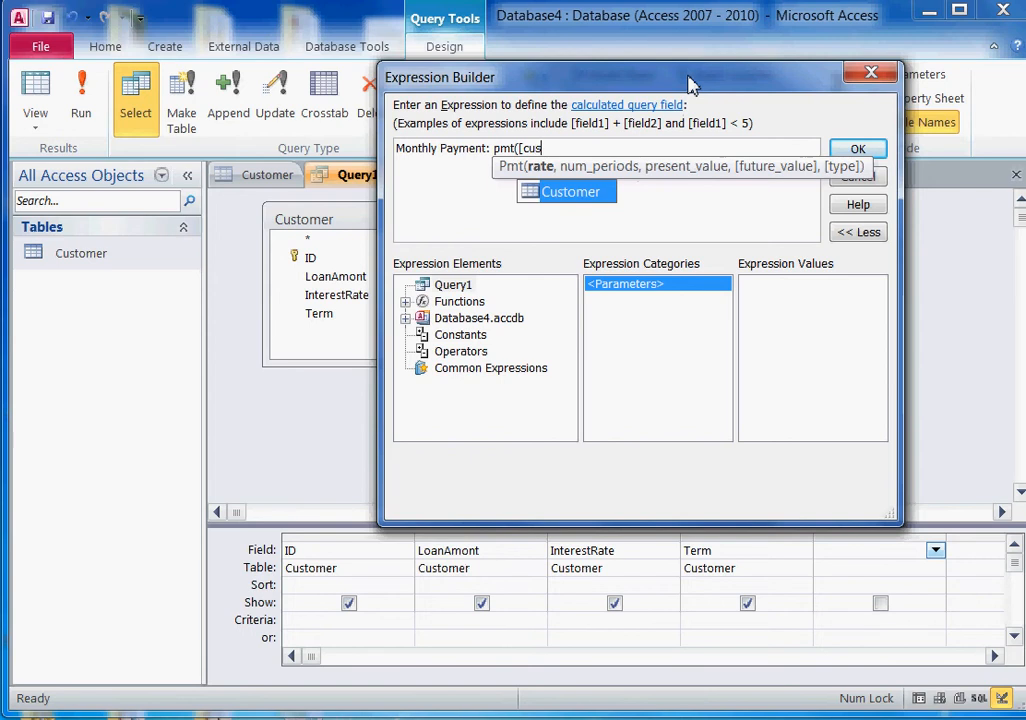
key("Tab")
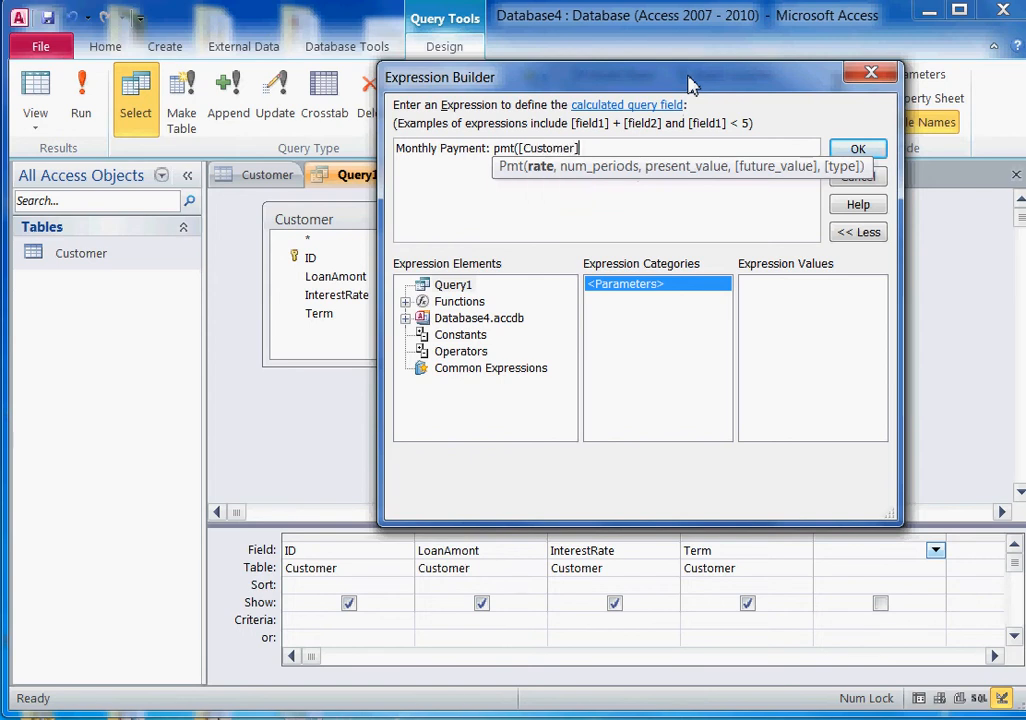
type(".")
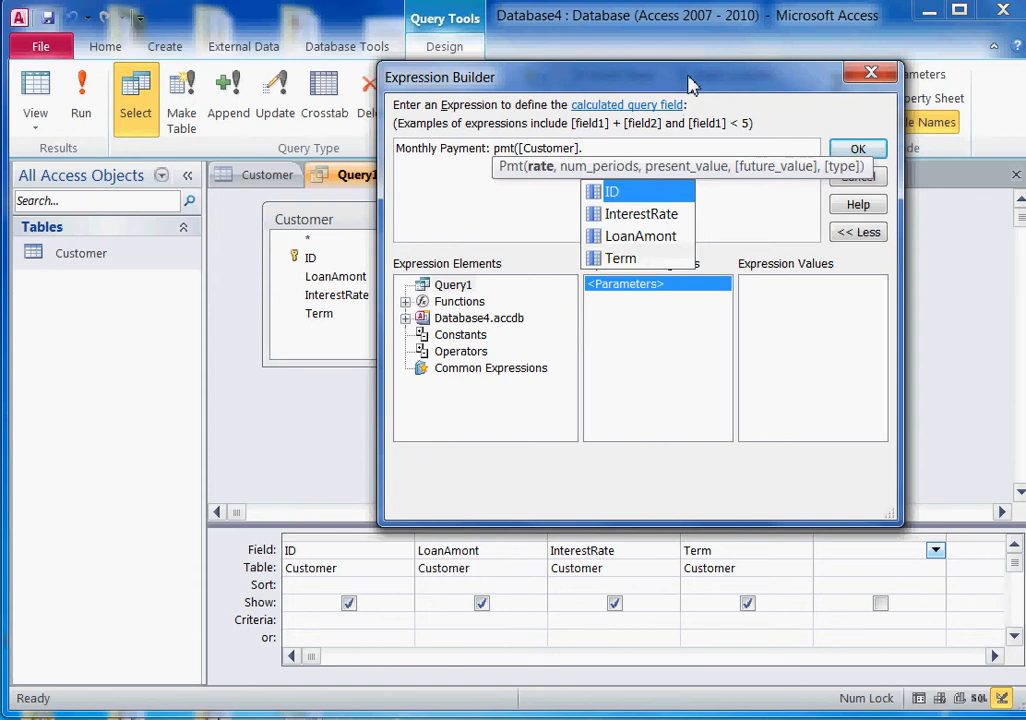
type("[")
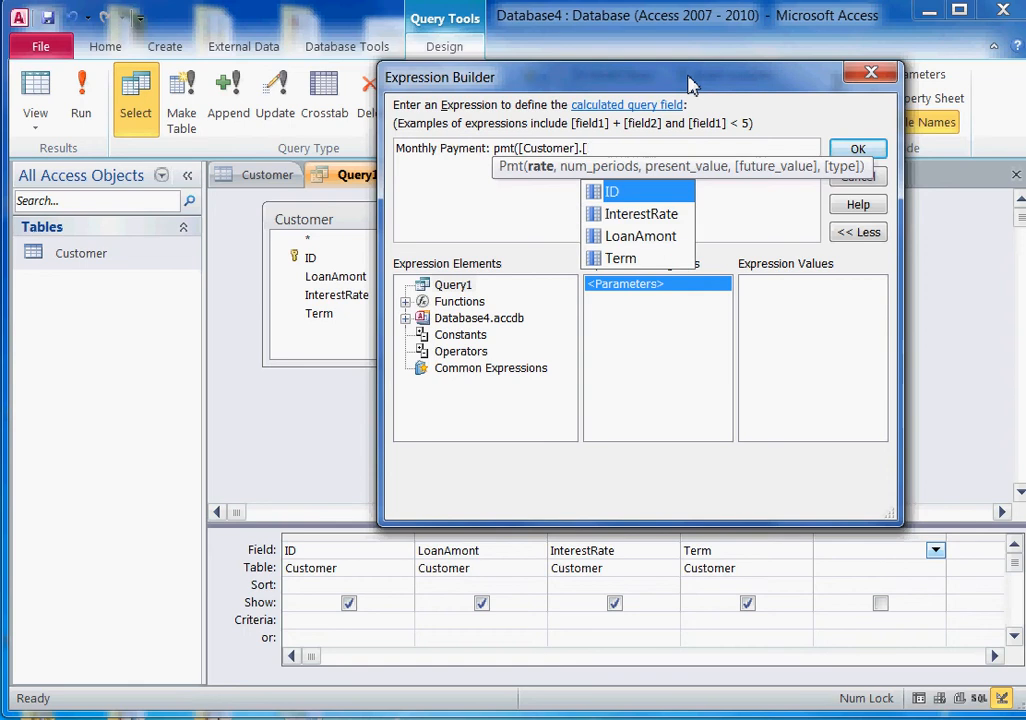
type("In")
key("Tab")
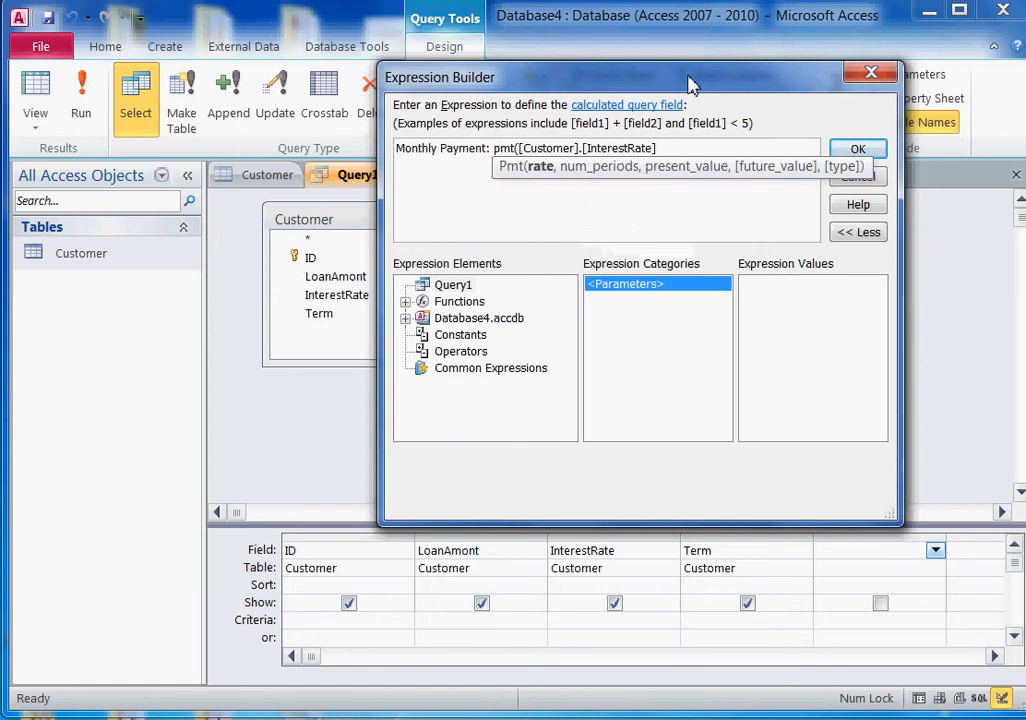
type("/12,")
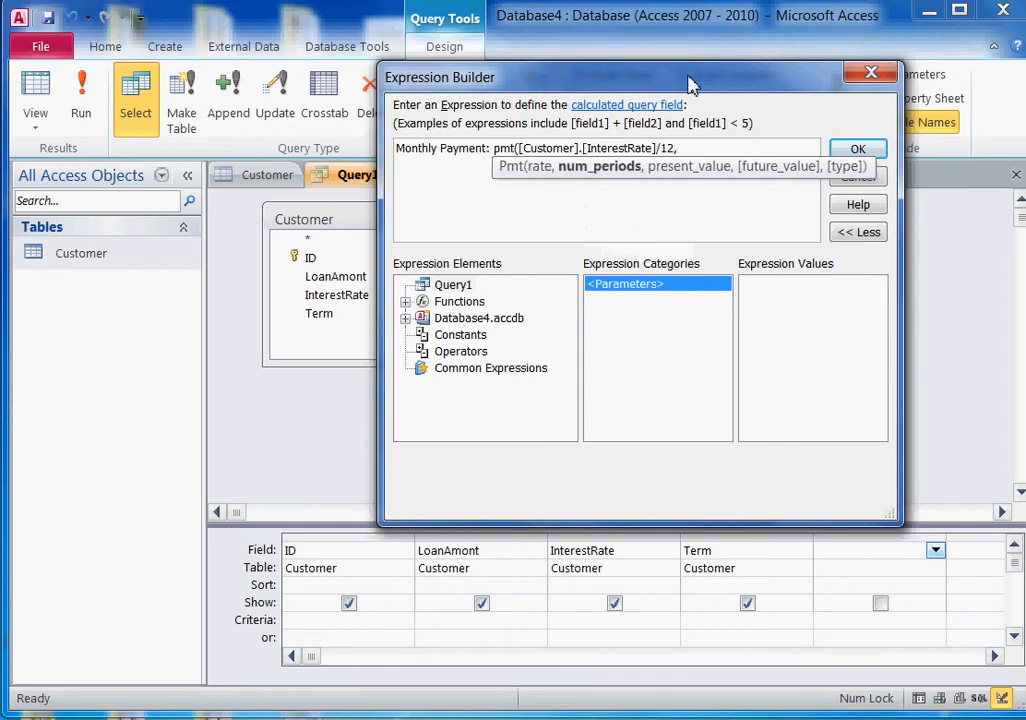
- Enter [customer].[Term]*12 as the pmt function's number of periods, ending it with a comma
type("[customer")
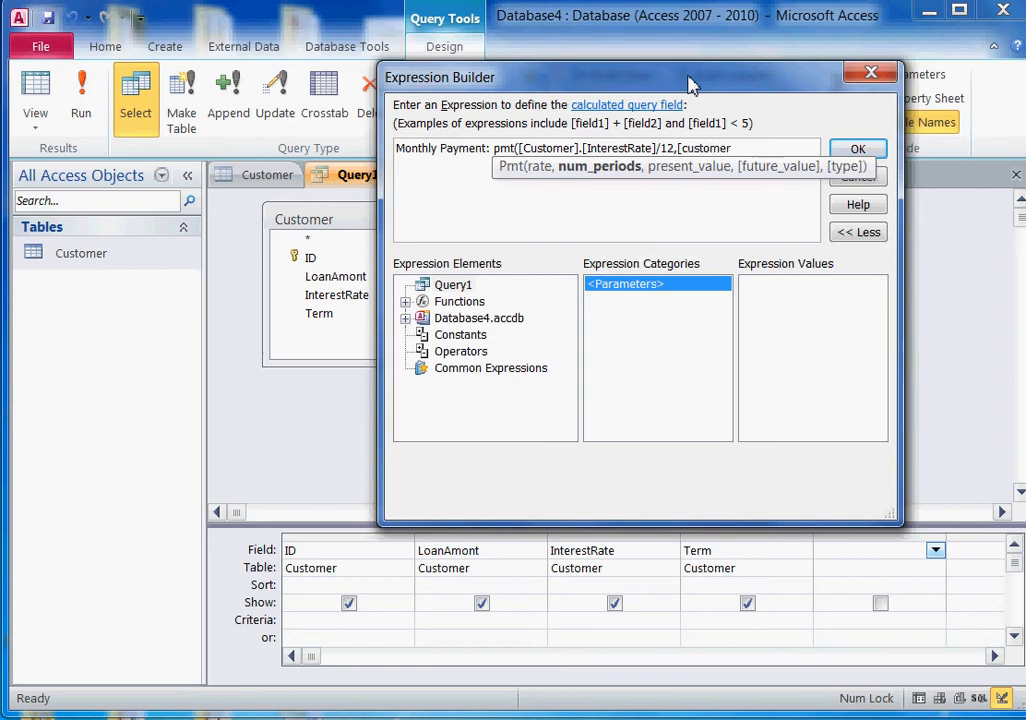
type("].")
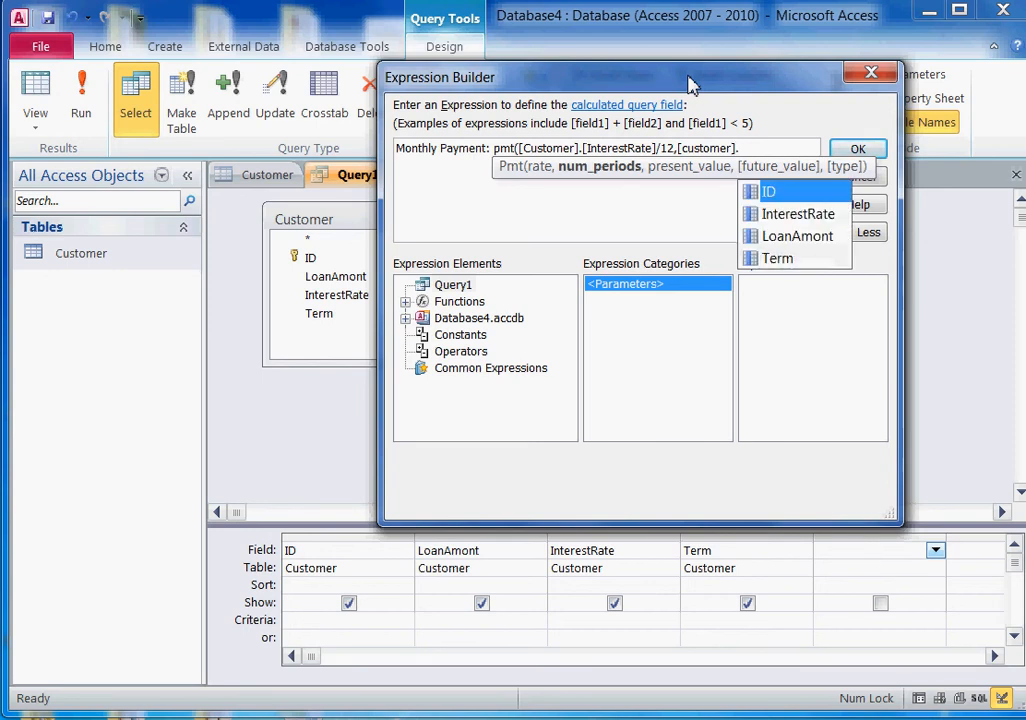
key("Down")
key("Down")
key("Down")
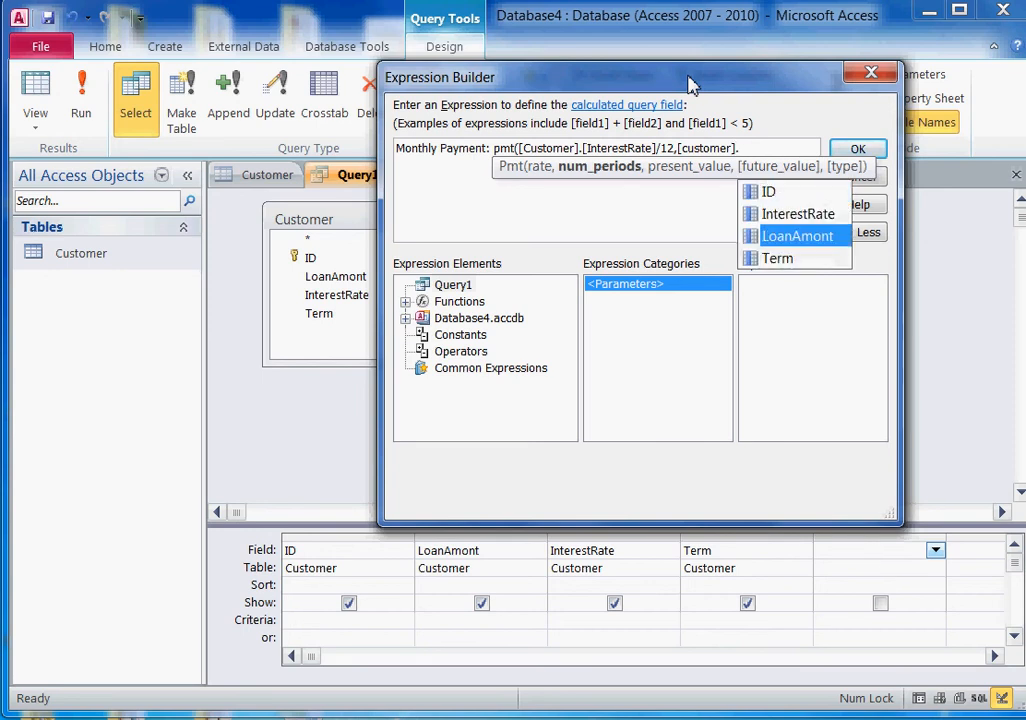
key("Tab")
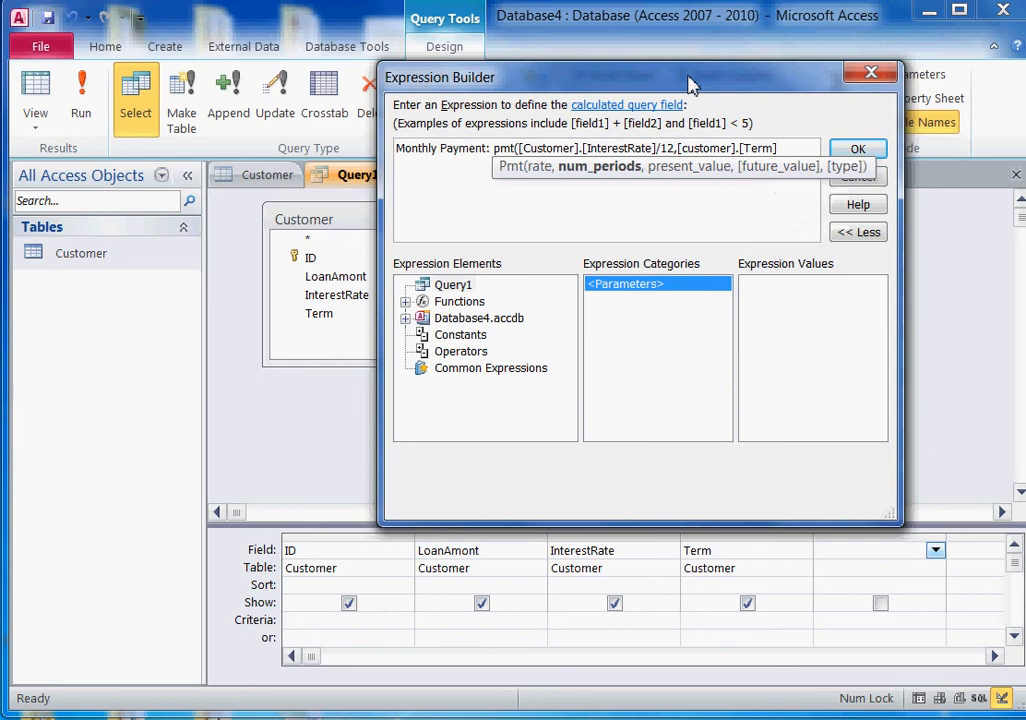
type("12,")
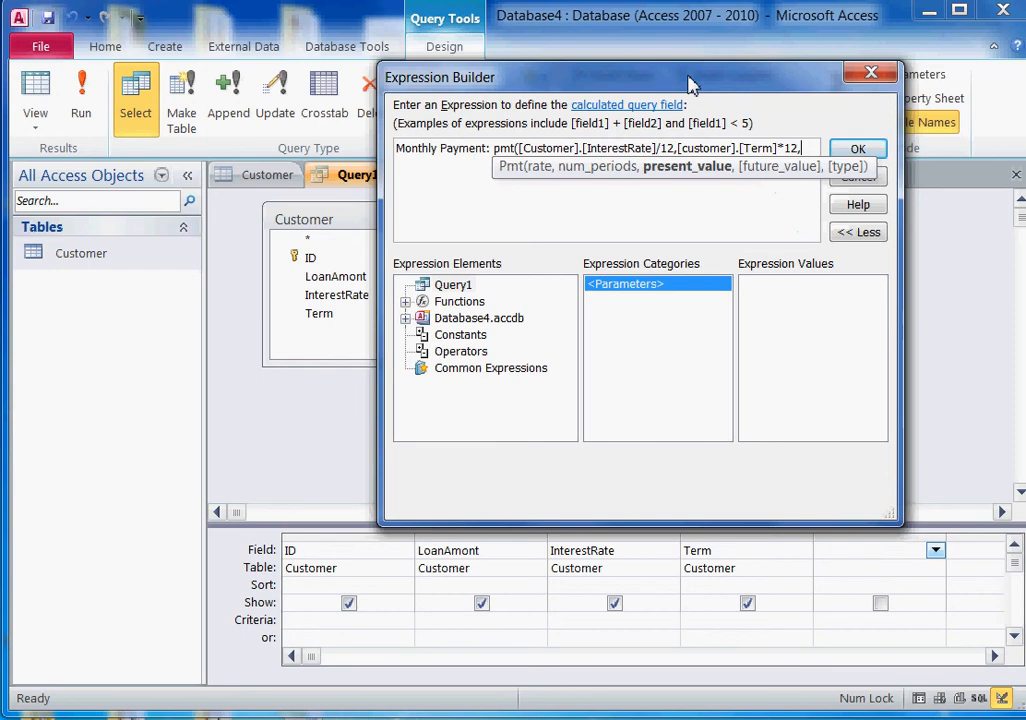
- Enter -1*[customer].[LoanAmont] as the present value, close the pmt function and accept the expression into the query column
type("-1*")
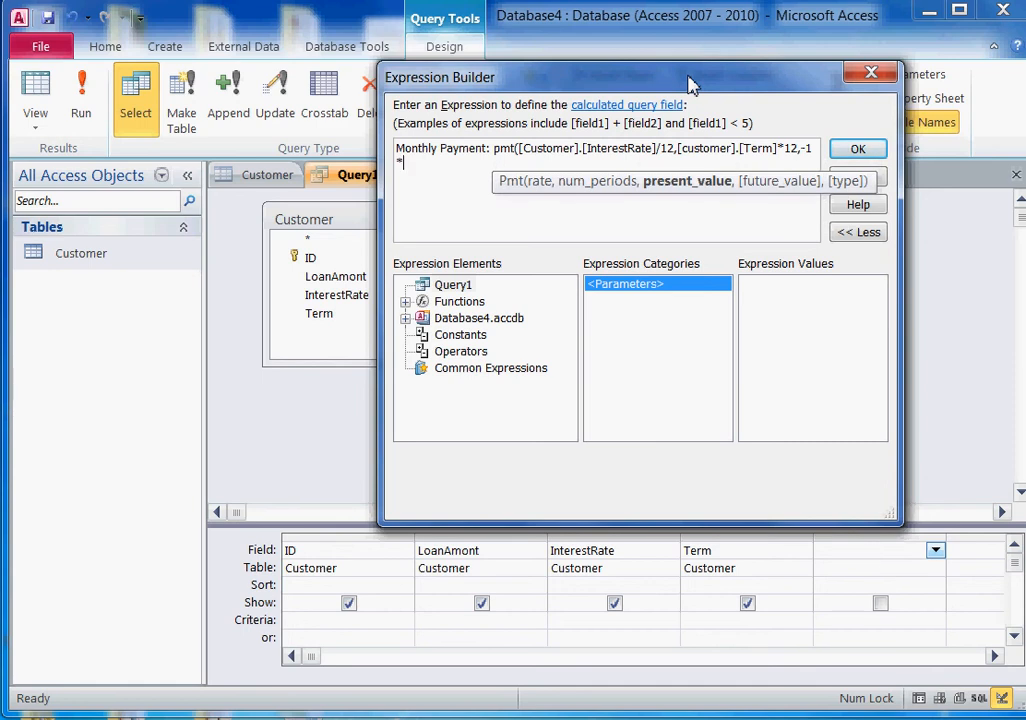
type("[customer].")
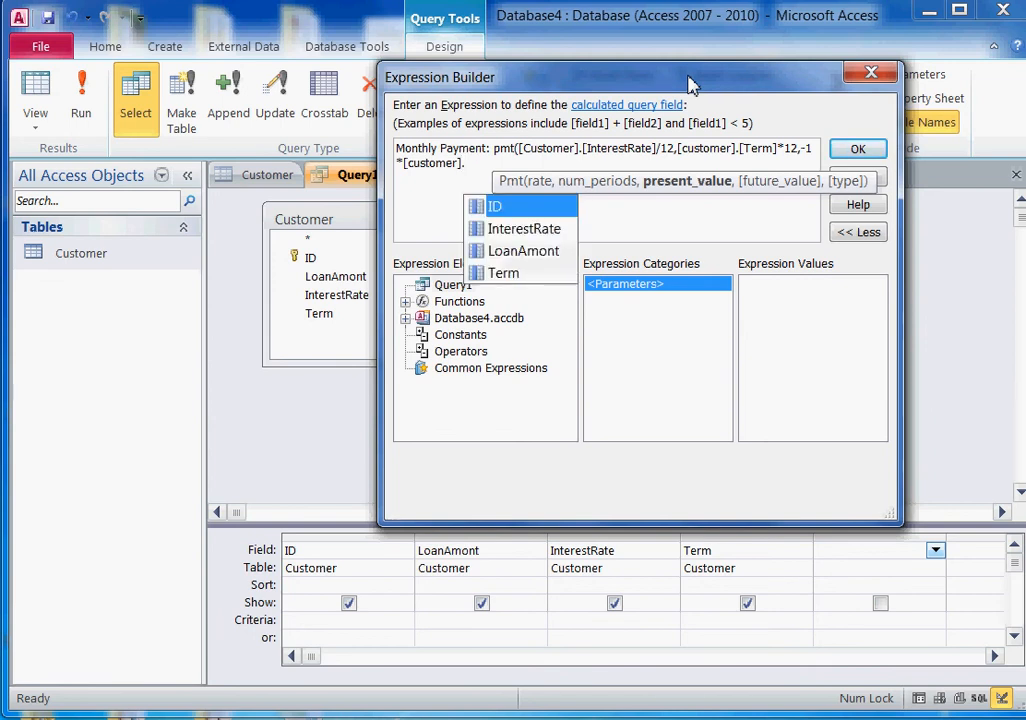
key("Down")
key("Down")
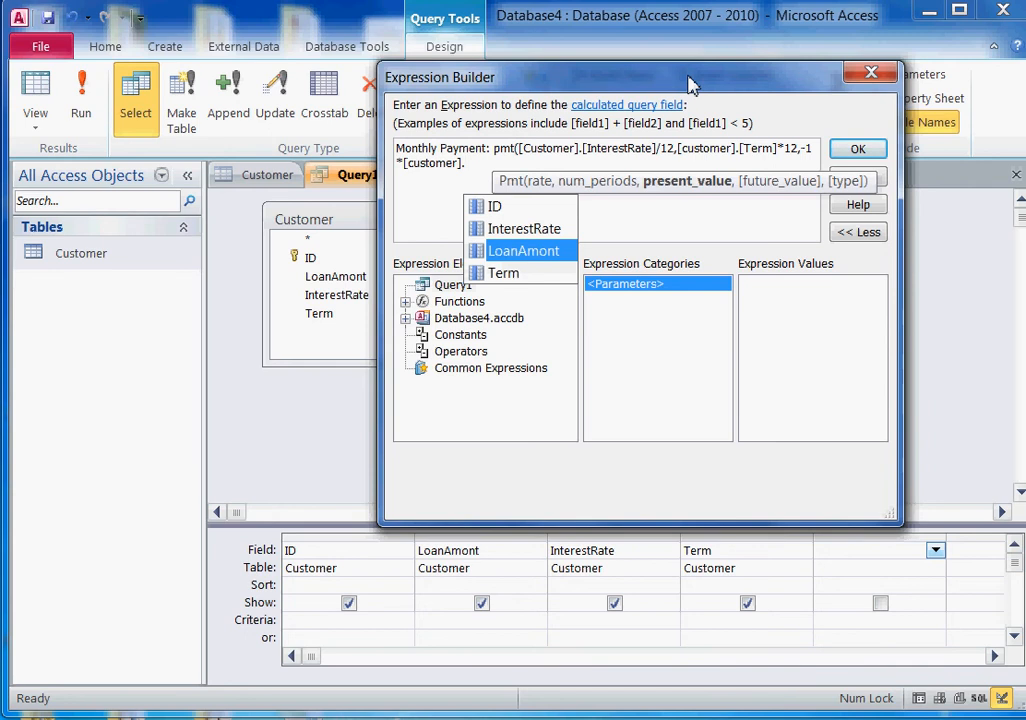
key("Tab")
type(")")
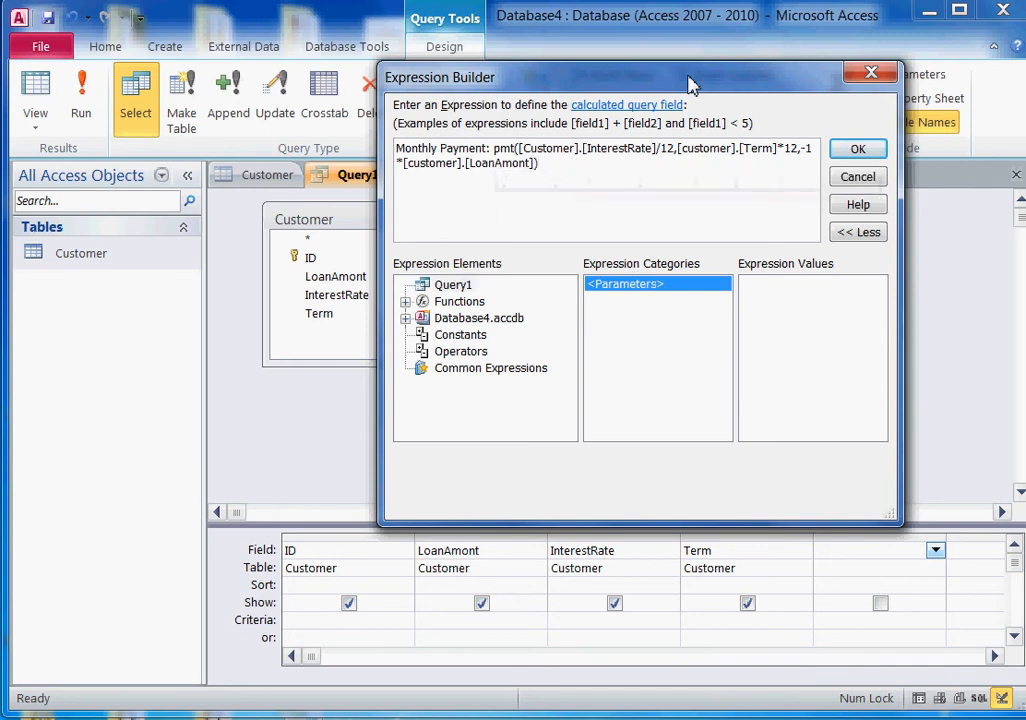
left_click(858, 150)
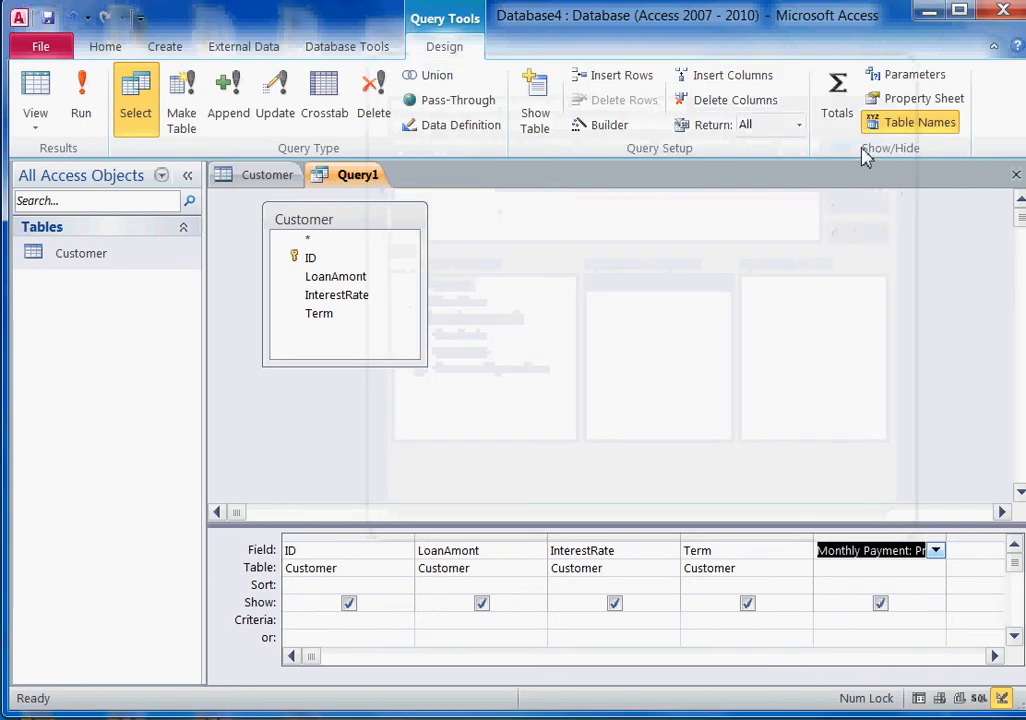
- Show the query's results as a datasheet and widen the Monthly Payment column until its values fit
left_click(36, 92)
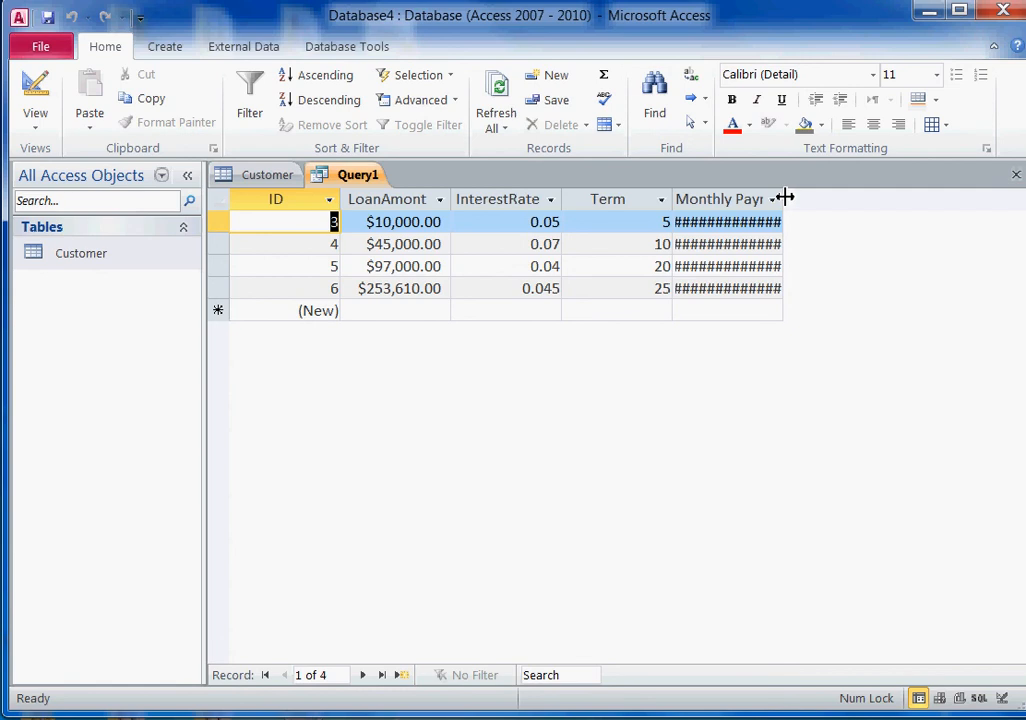
left_click_drag(784, 198, 824, 199)
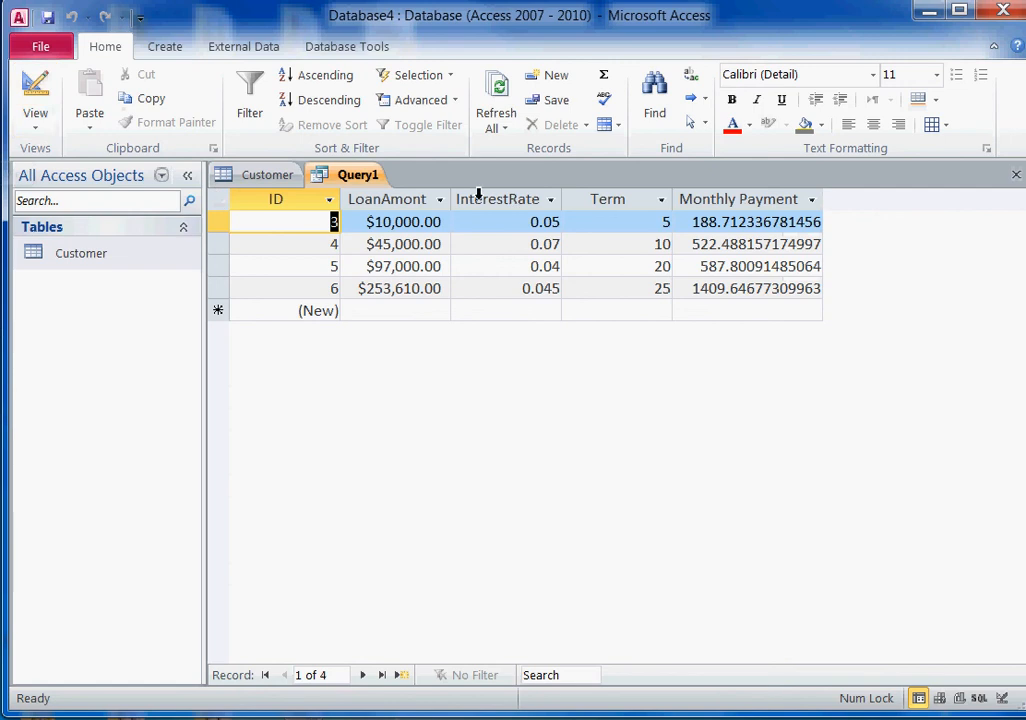
- Return to the query design and set the InterestRate field's Format property to Percent
left_click(36, 88)
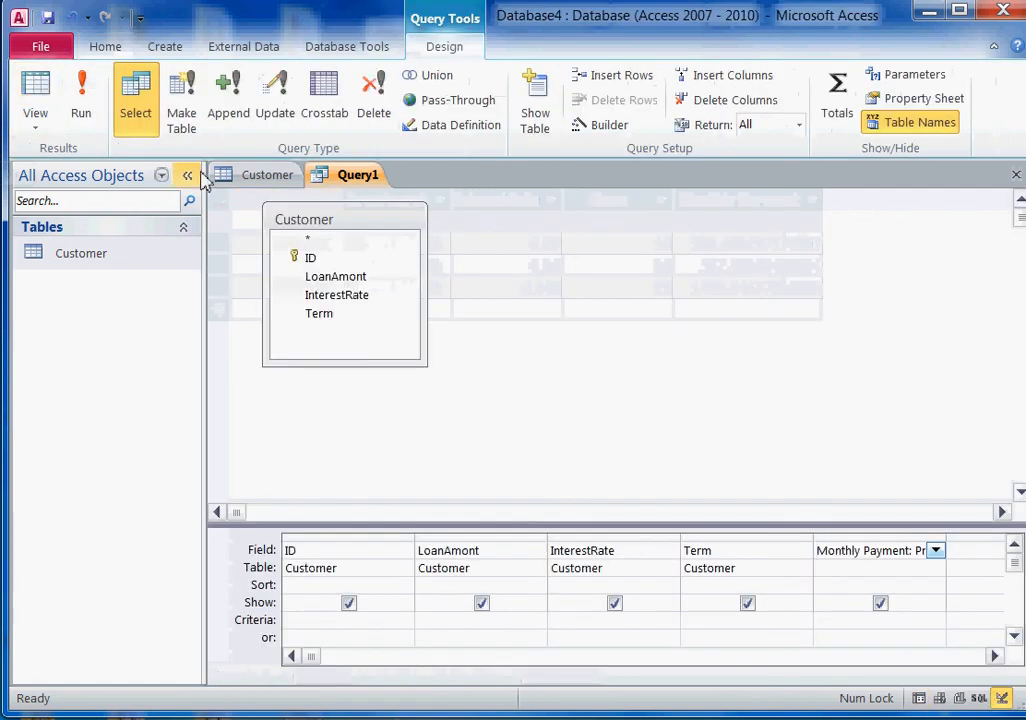
left_click(616, 542)
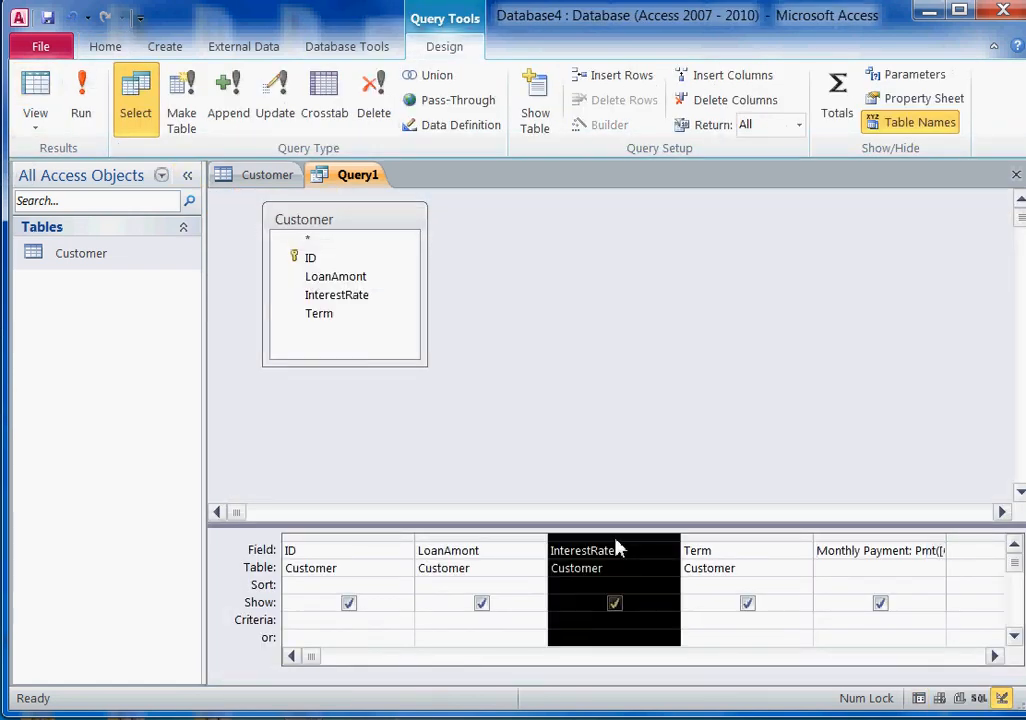
right_click(616, 548)
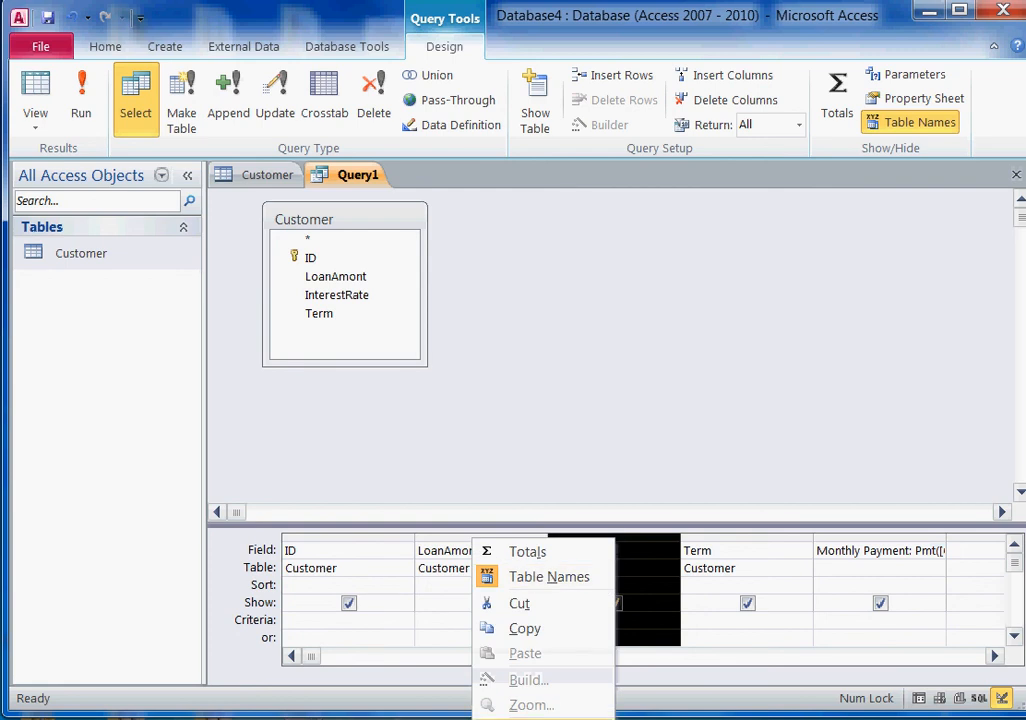
left_click(532, 719)
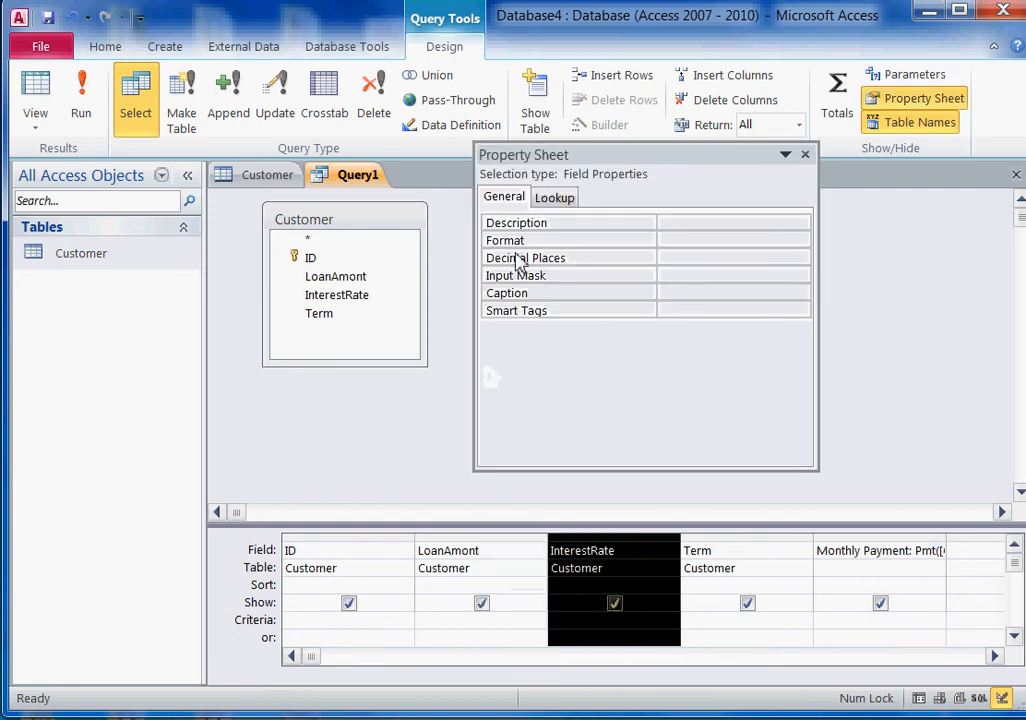
left_click(695, 241)
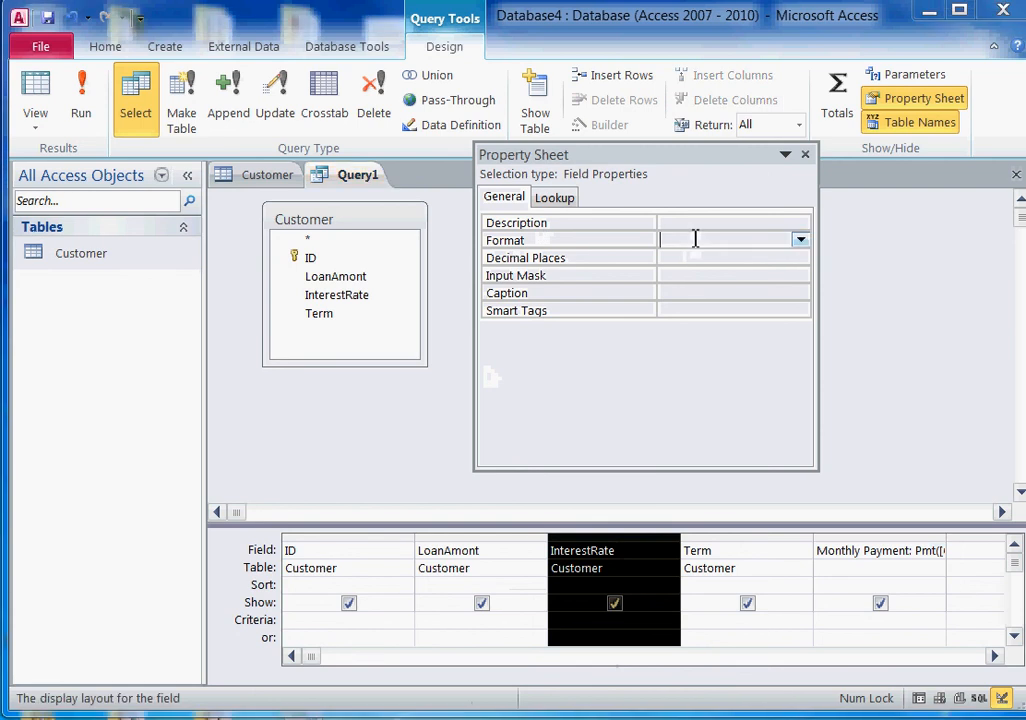
left_click(802, 247)
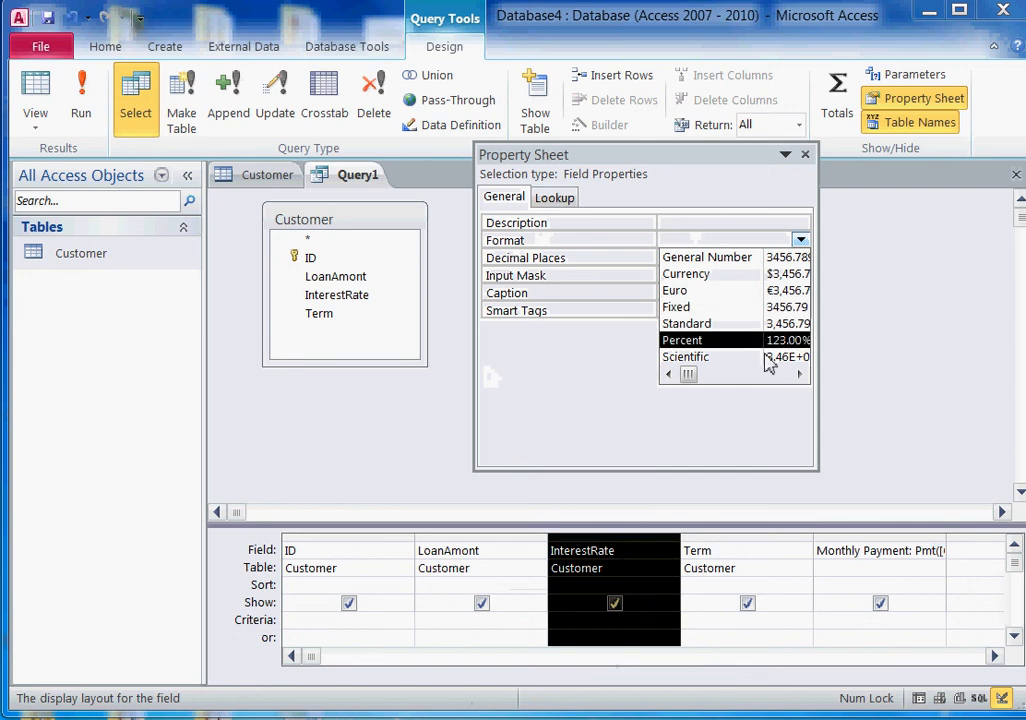
left_click(760, 340)
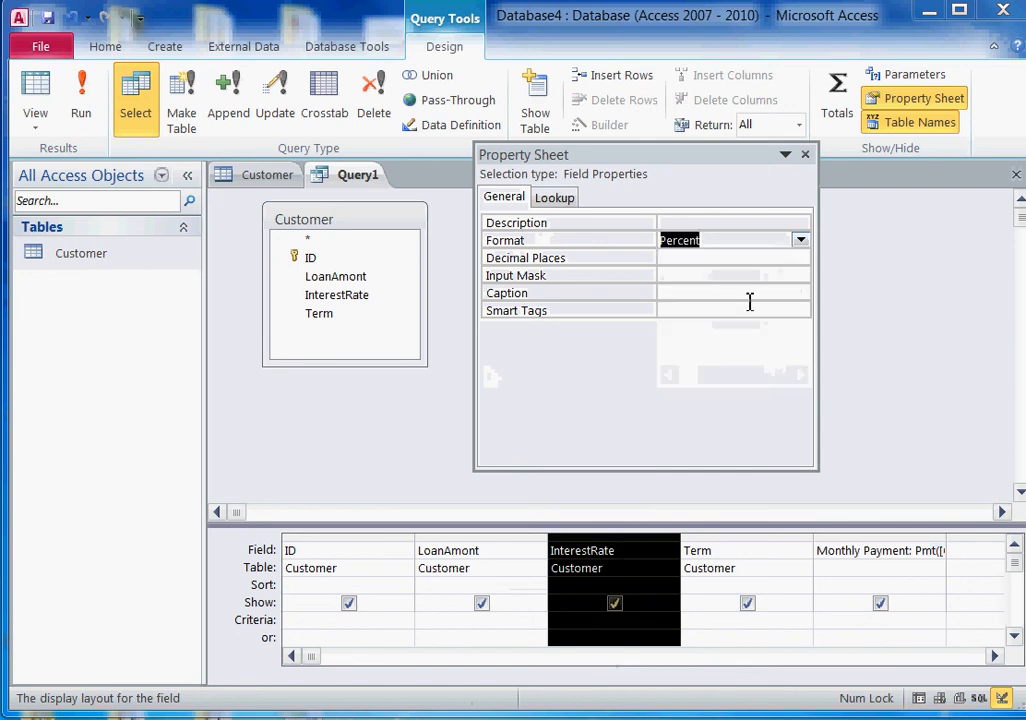
- Set the InterestRate field's Decimal Places property to 2
left_click(746, 259)
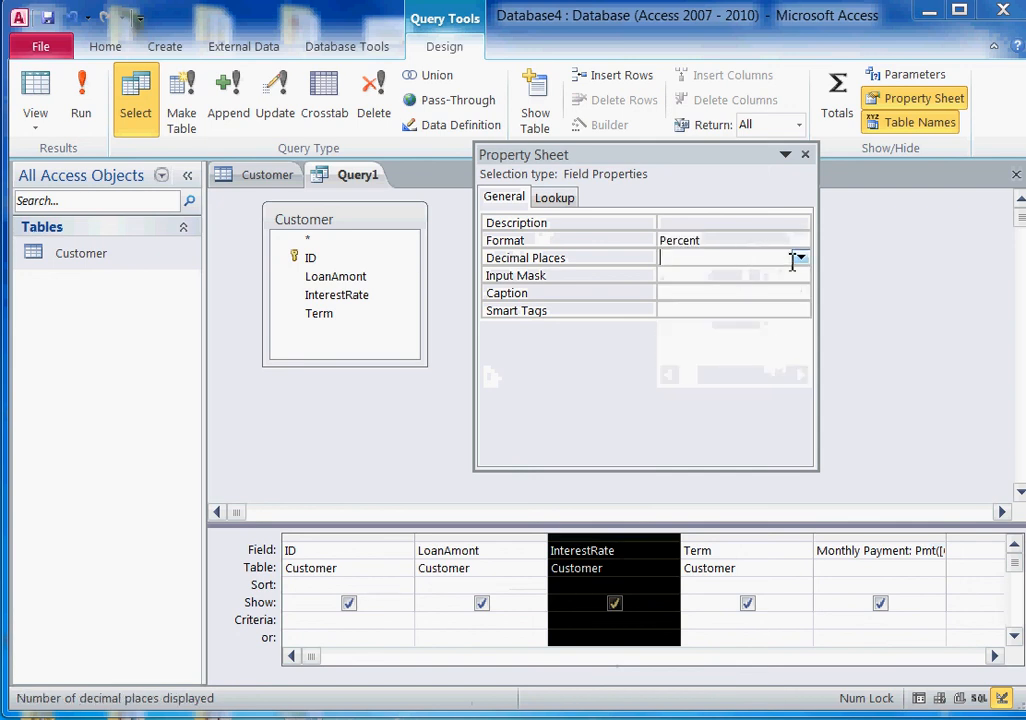
left_click(800, 259)
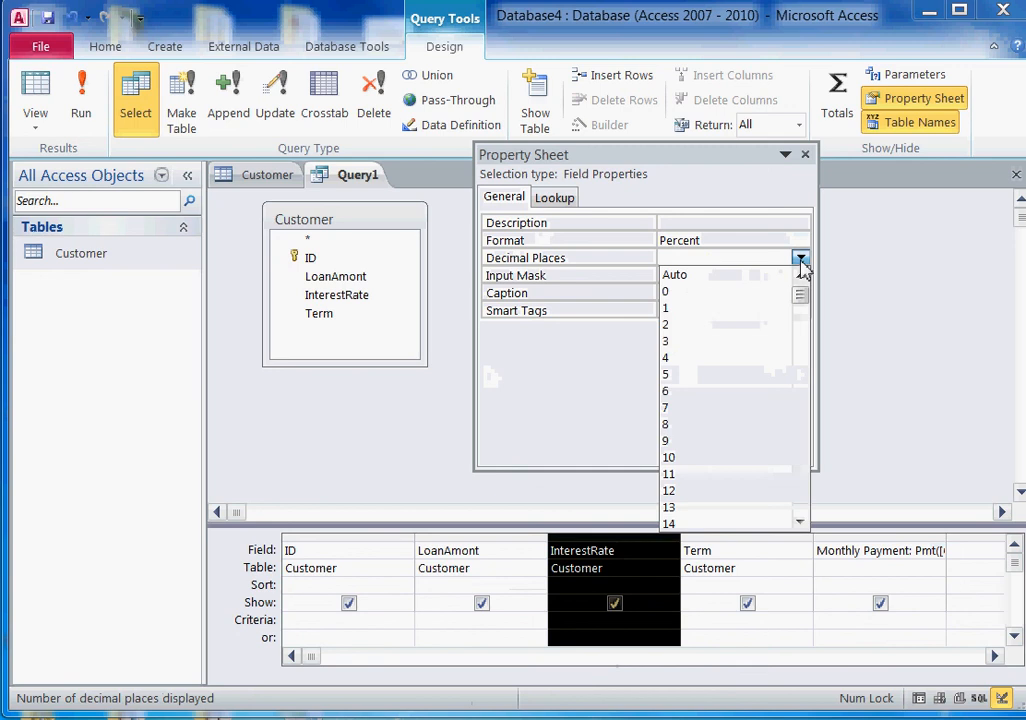
left_click(757, 312)
left_click(800, 259)
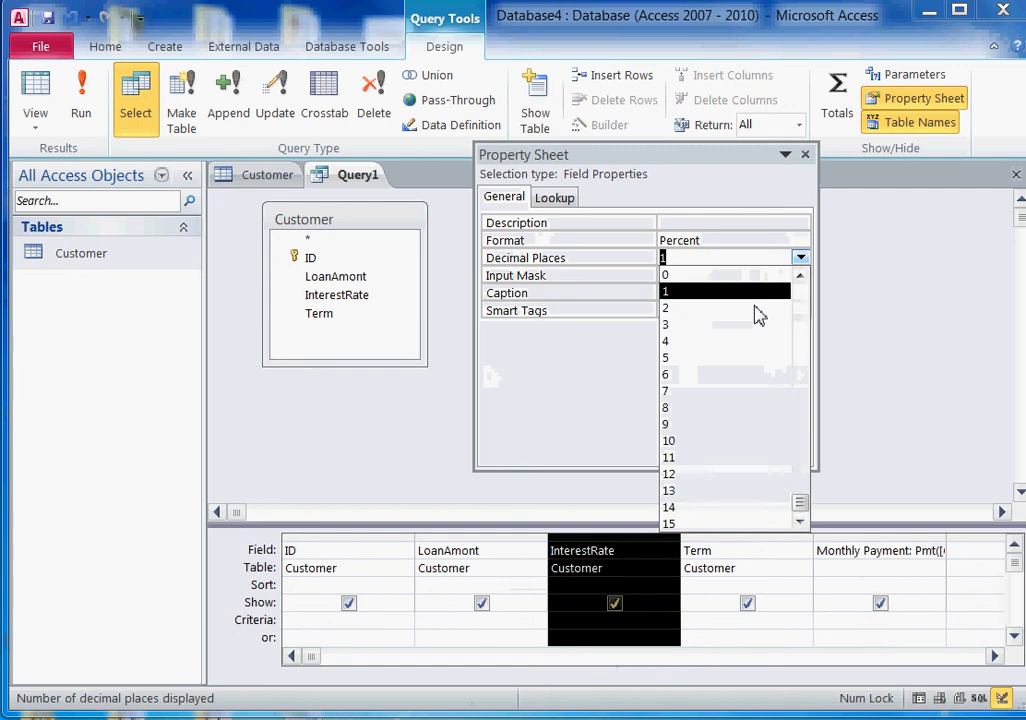
left_click(744, 325)
left_click(800, 258)
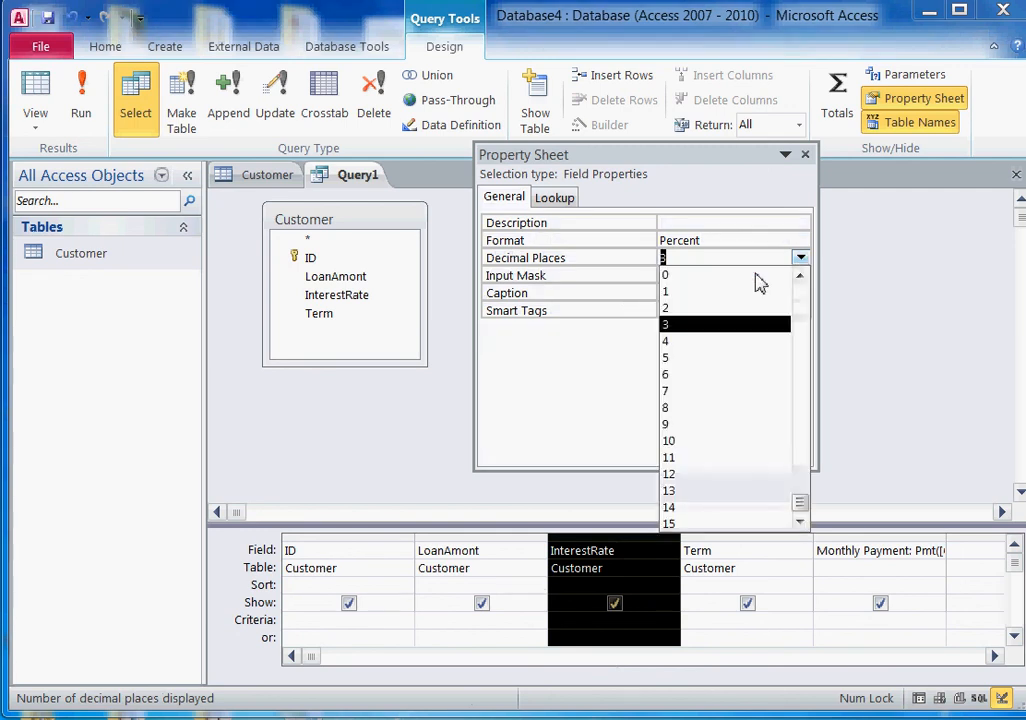
left_click(731, 310)
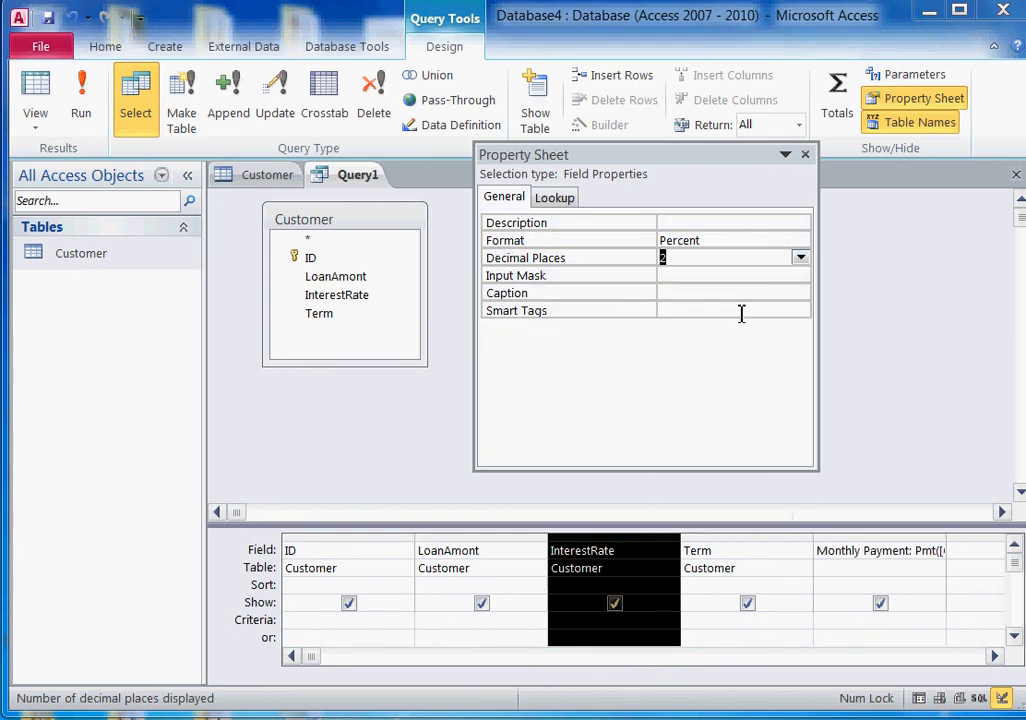
- Format the Monthly Payment field as Currency, close the property sheet and show the query's results
left_click(896, 550)
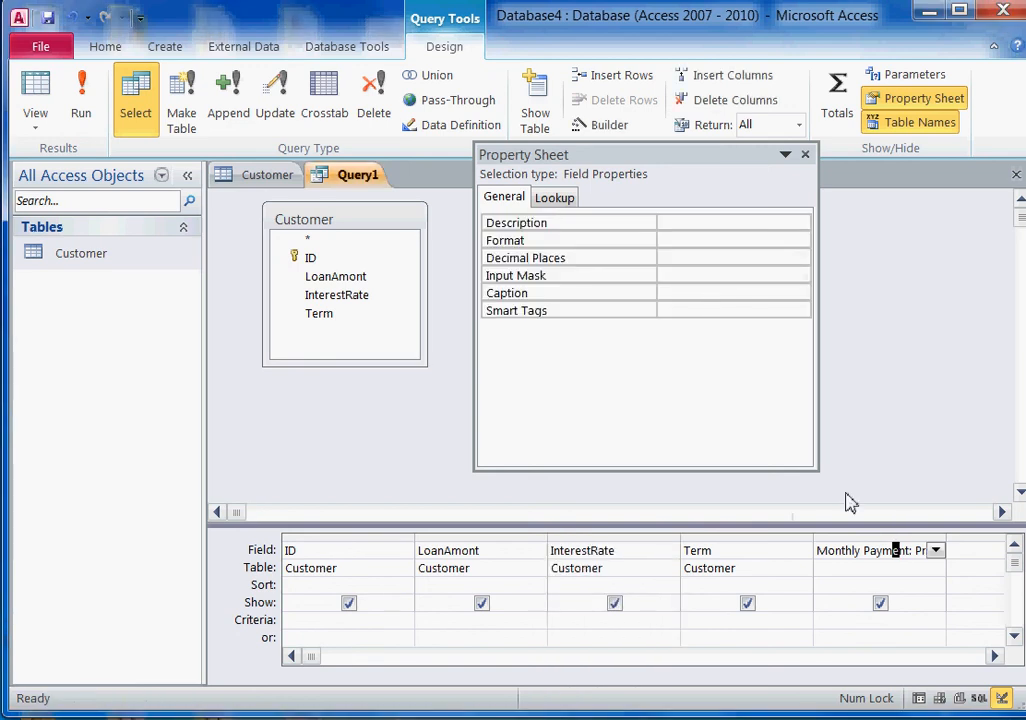
left_click(719, 241)
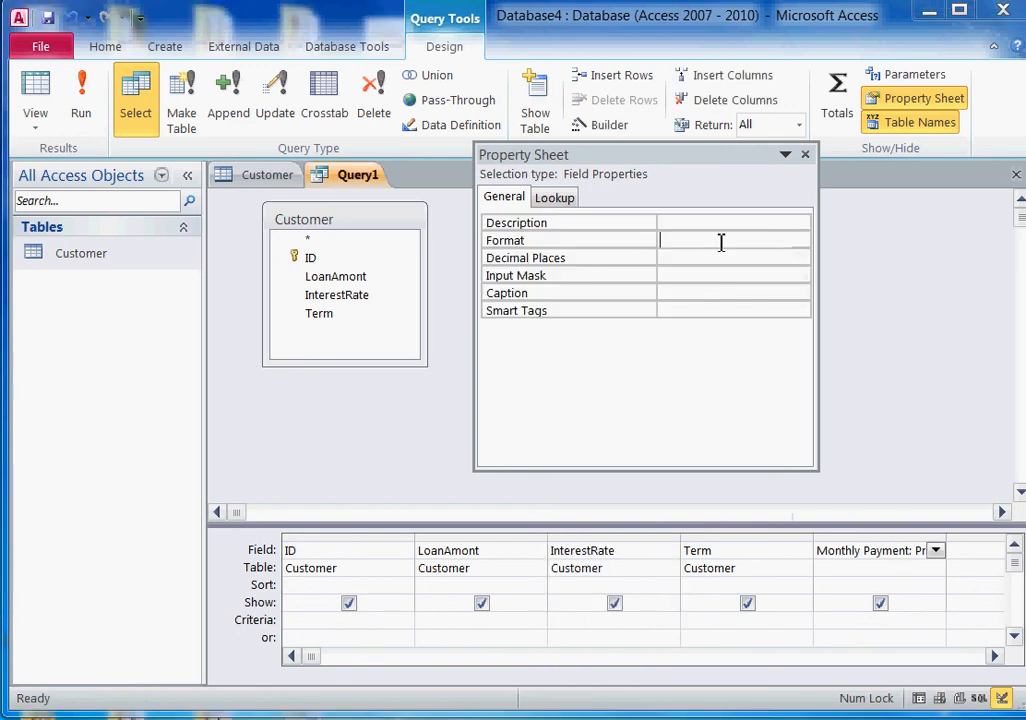
left_click(800, 241)
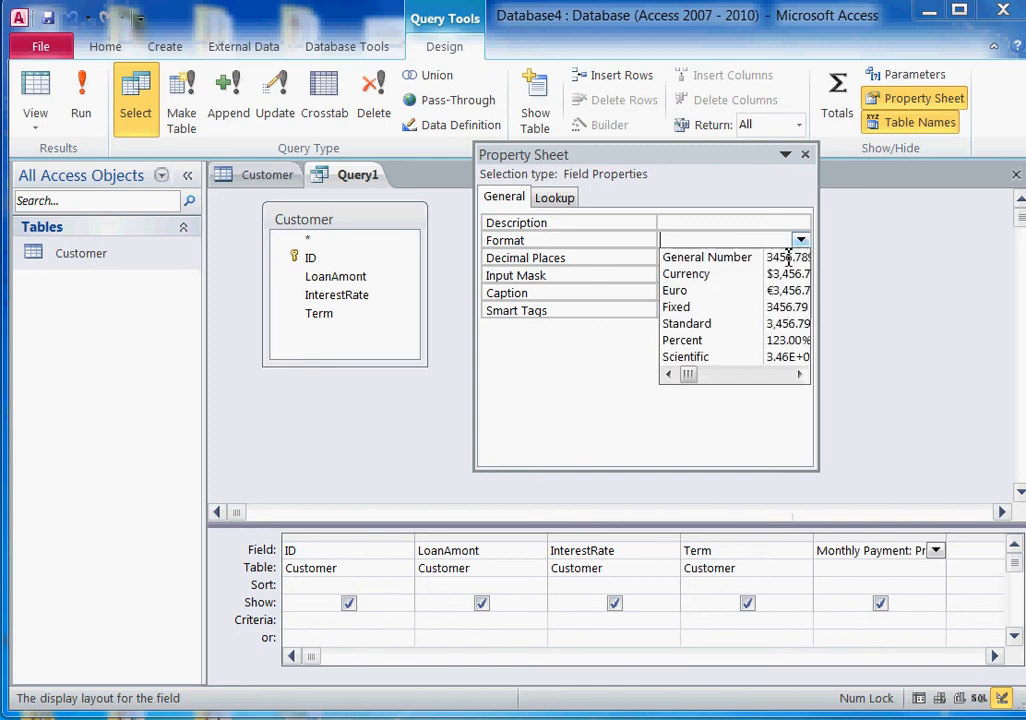
left_click(790, 277)
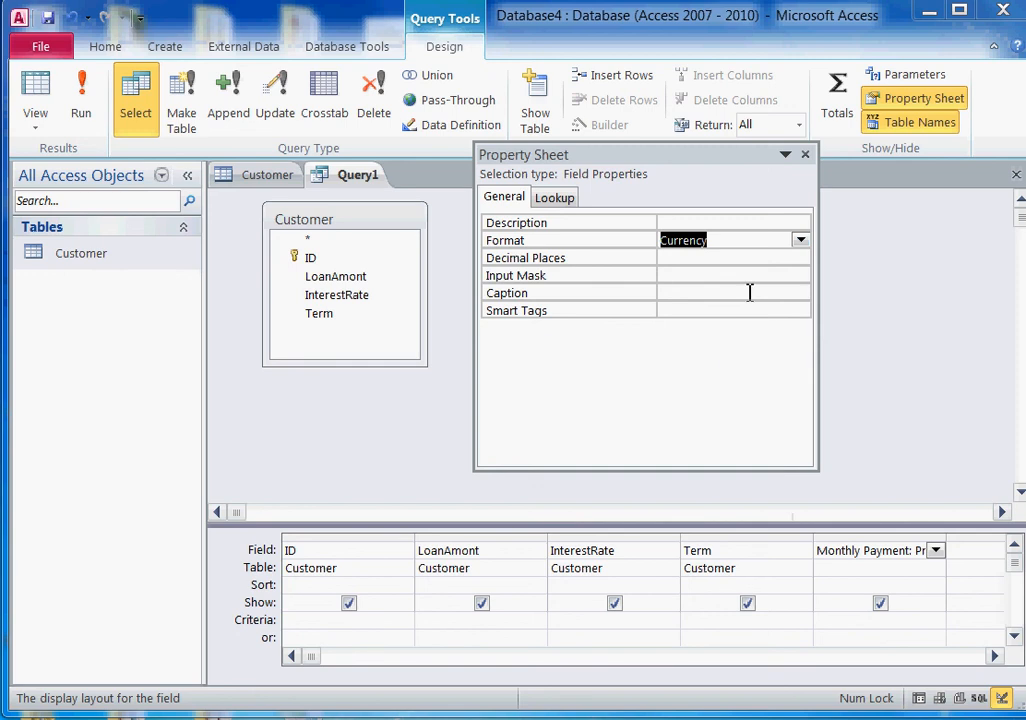
left_click(807, 156)
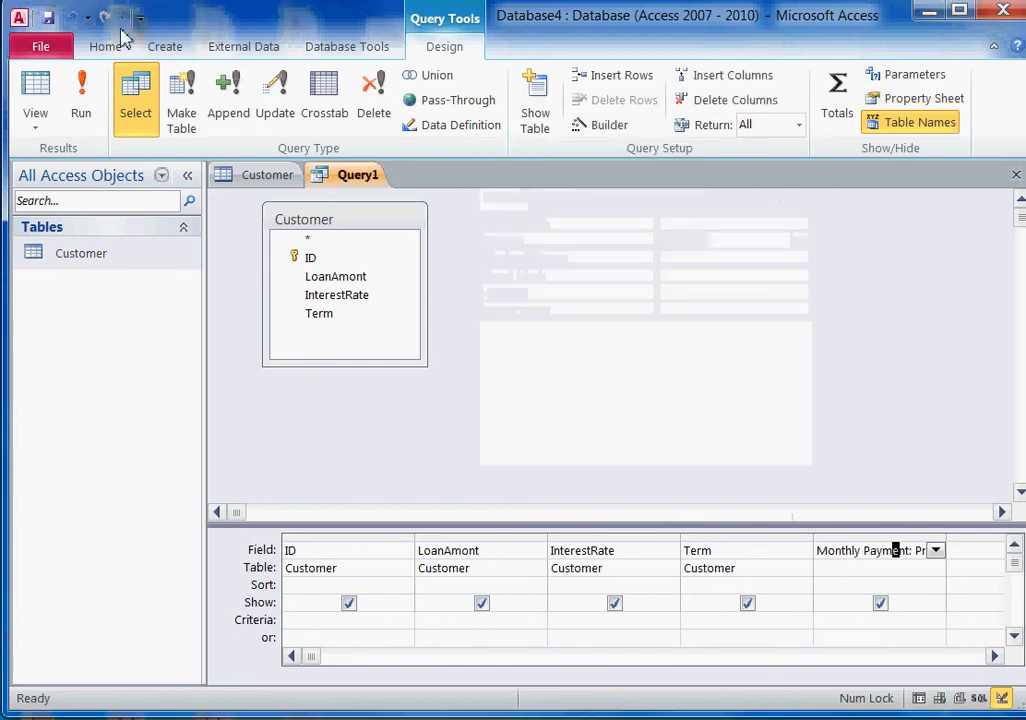
left_click(40, 86)
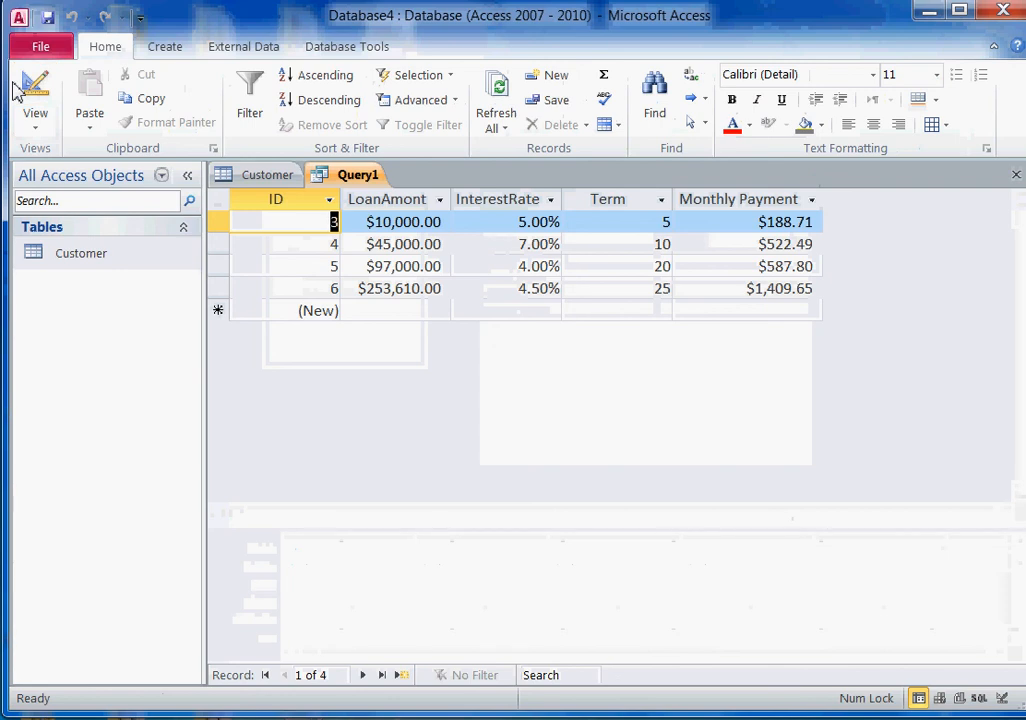
- Return to the query design, open the Monthly Payment expression in the Zoom window and set its font size to 16
left_click(30, 88)
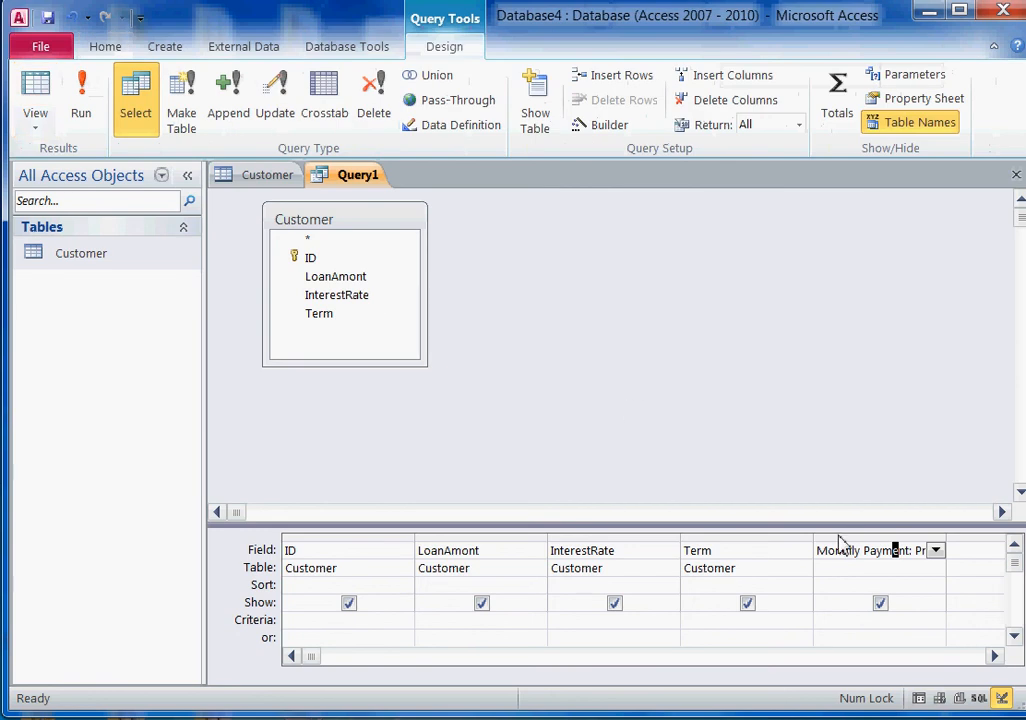
right_click(703, 557)
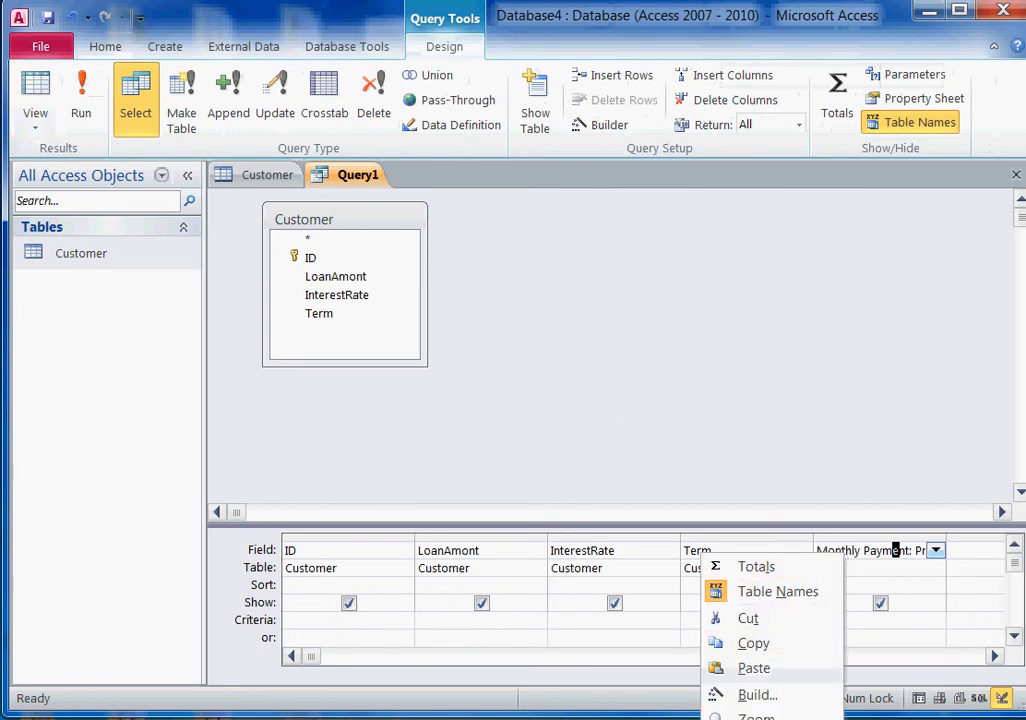
left_click(756, 716)
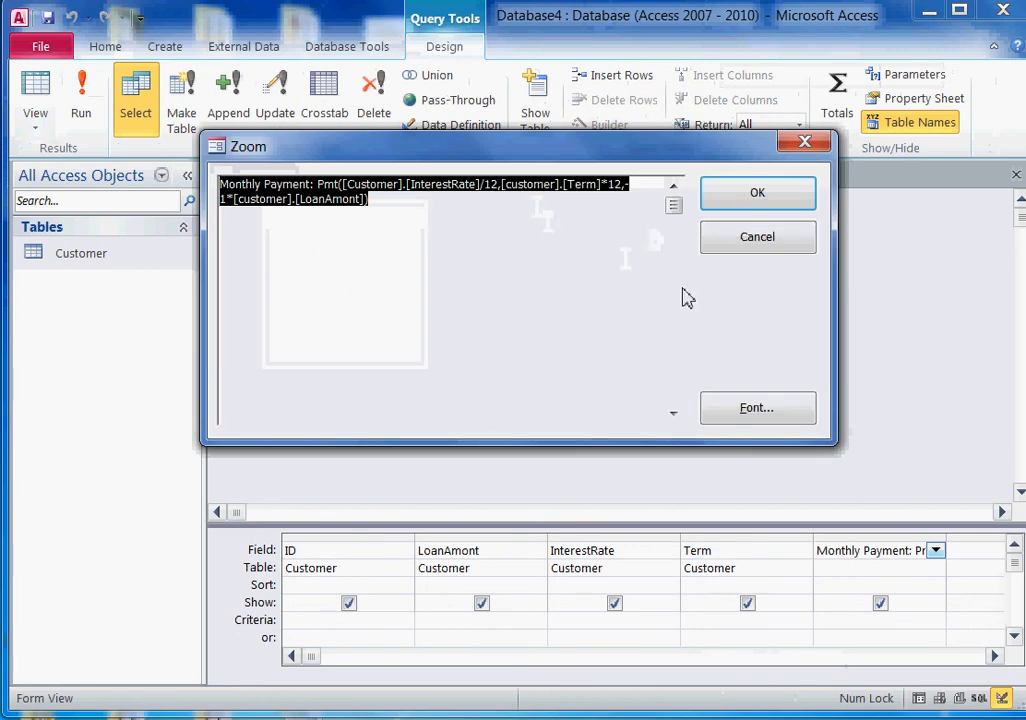
left_click(765, 410)
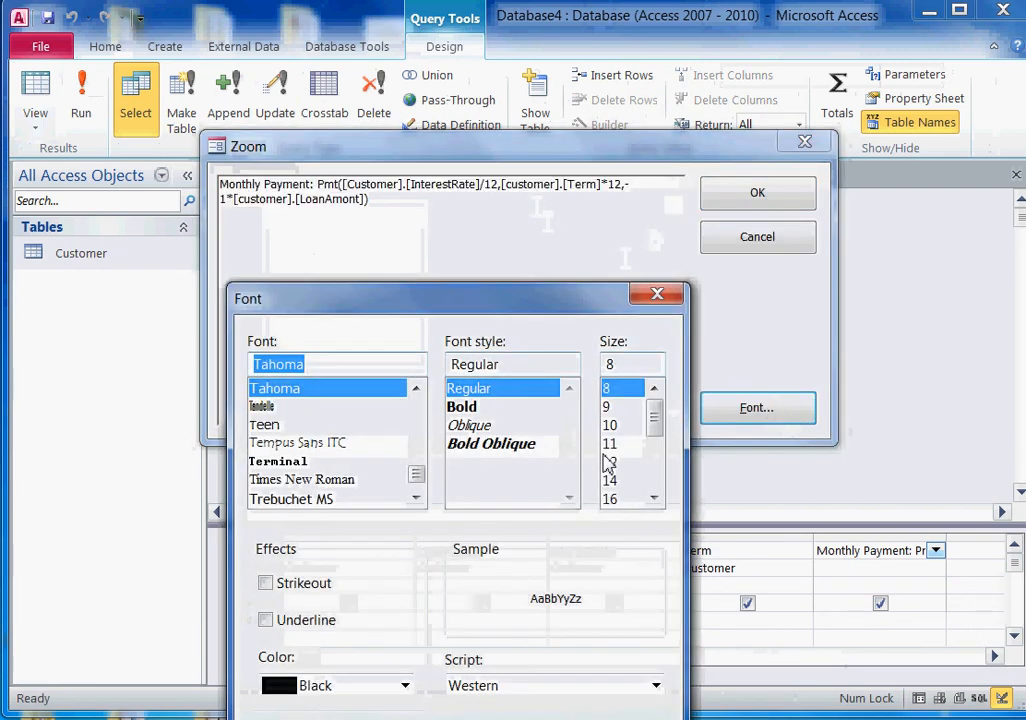
left_click(618, 499)
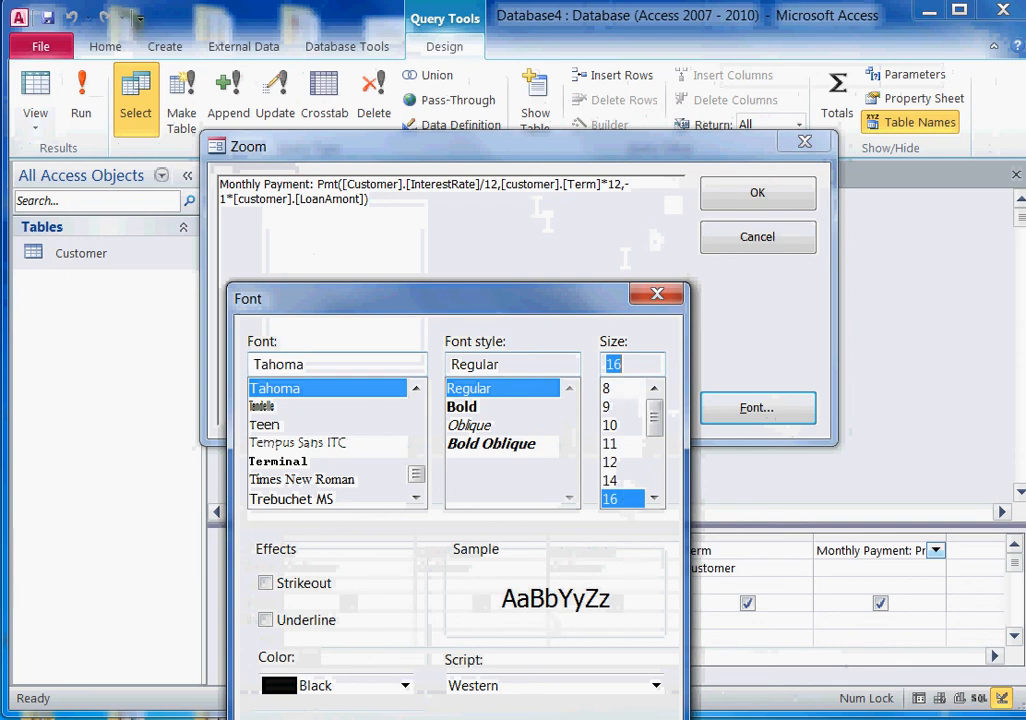
key("Return")
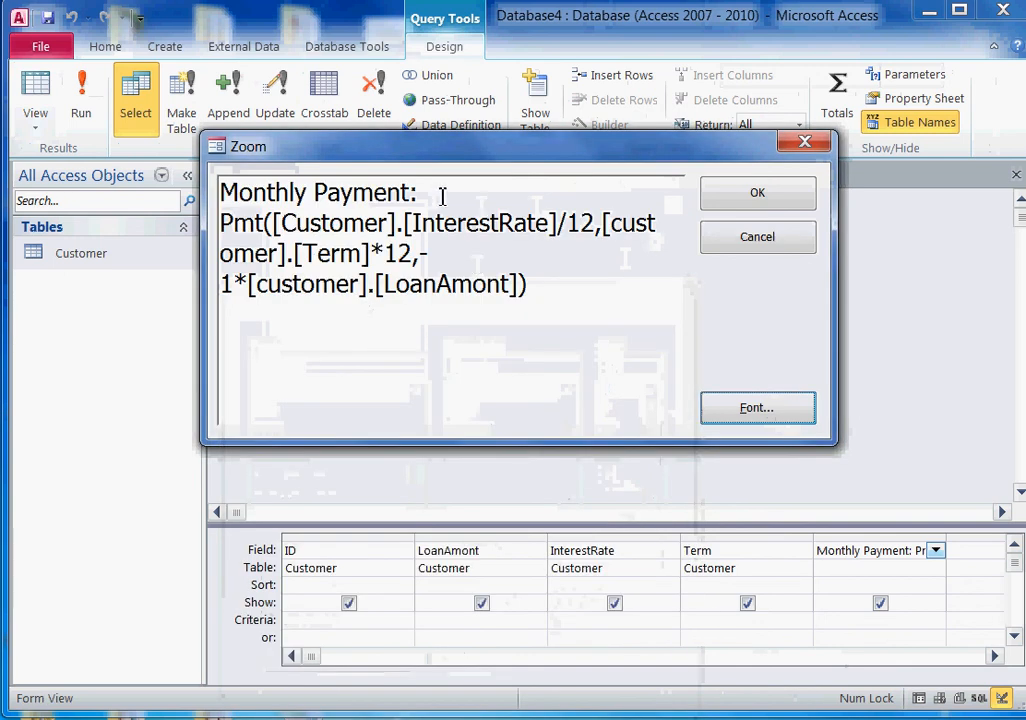